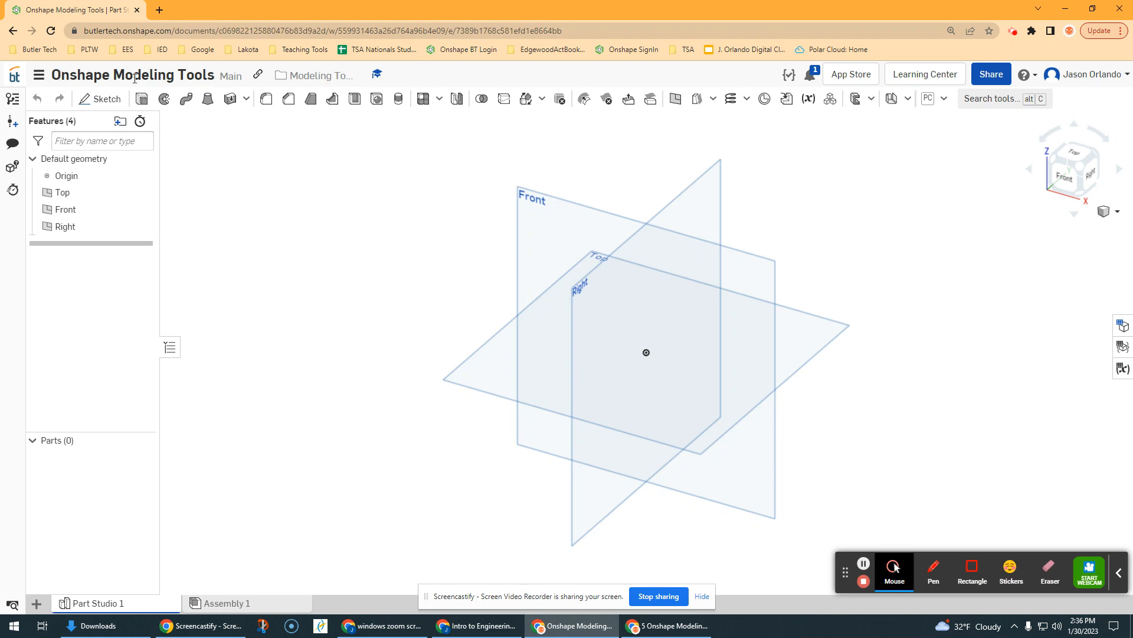
Append 'VideoDemo' to the document title to make it 'Onshape Modeling Tools VideoDemo'
{"action": "left_click", "coordinate": [211, 75]}
{"action": "left_click", "coordinate": [216, 75]}
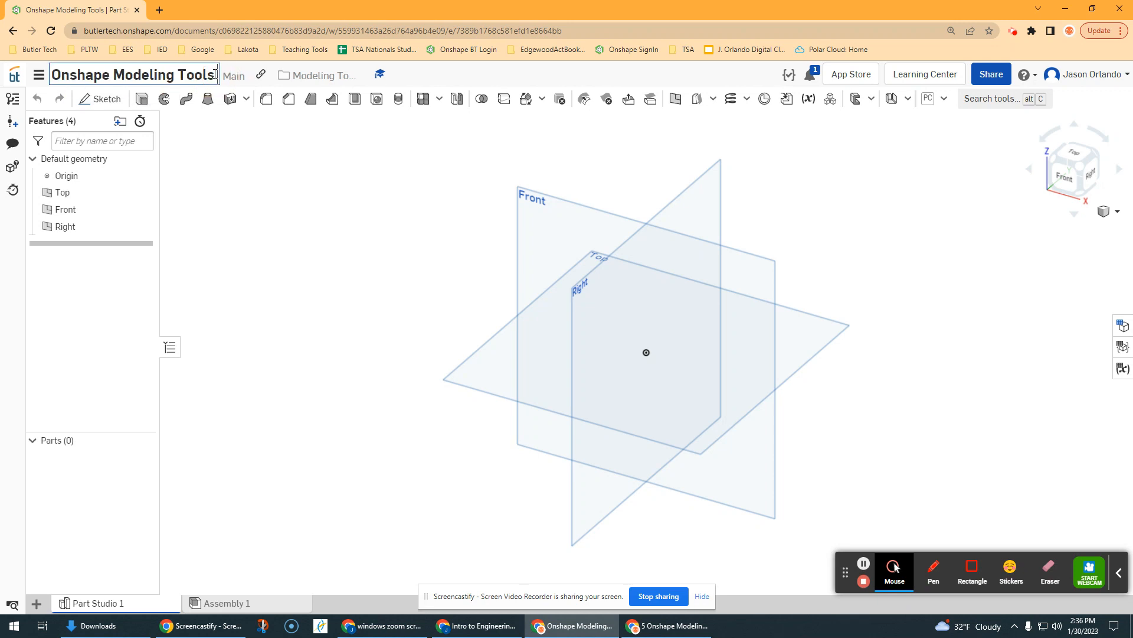
{"action": "type", "text": "Video"}
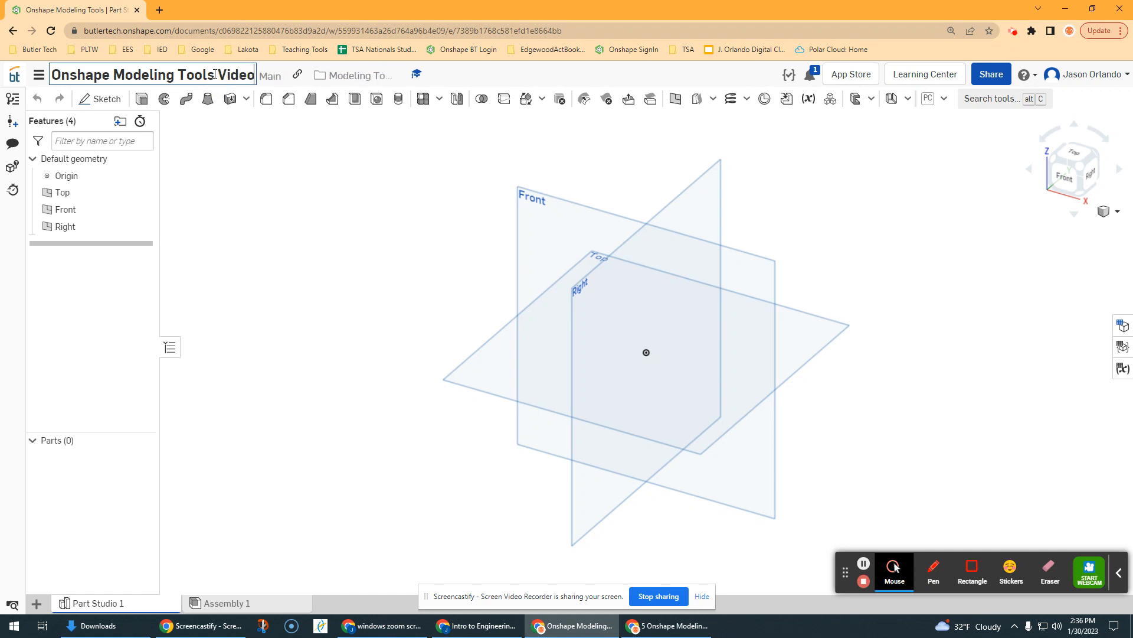
{"action": "type", "text": "Demo"}
{"action": "key", "text": "Return"}
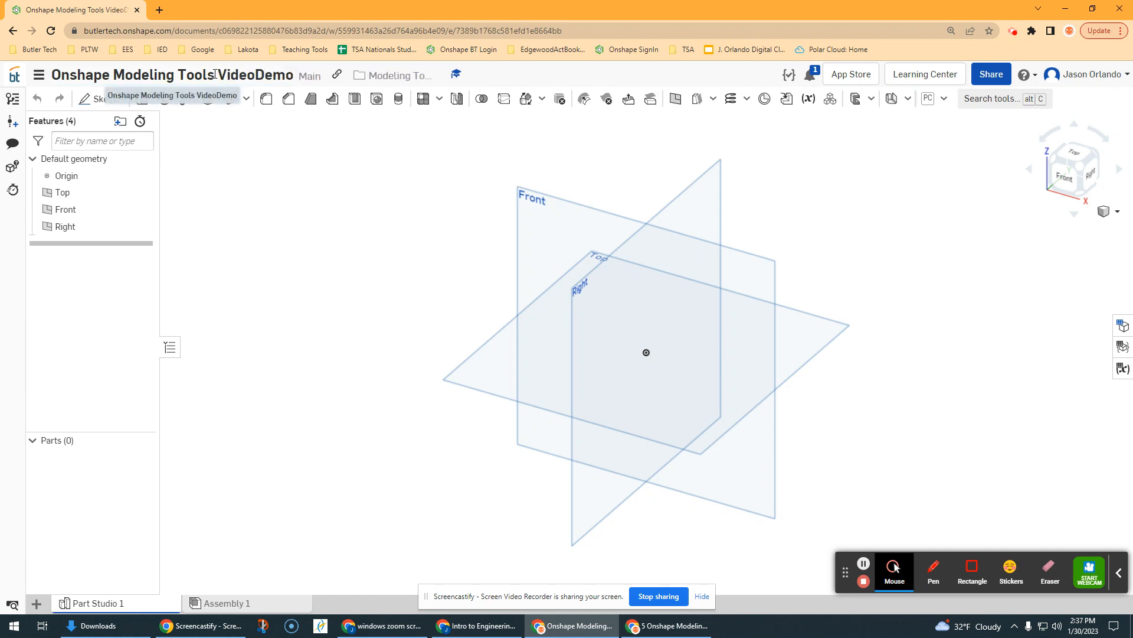
Delete the Assembly 1 tab, leaving Part Studio 1 as the only tab
{"action": "left_click", "coordinate": [248, 603]}
{"action": "right_click", "coordinate": [249, 604]}
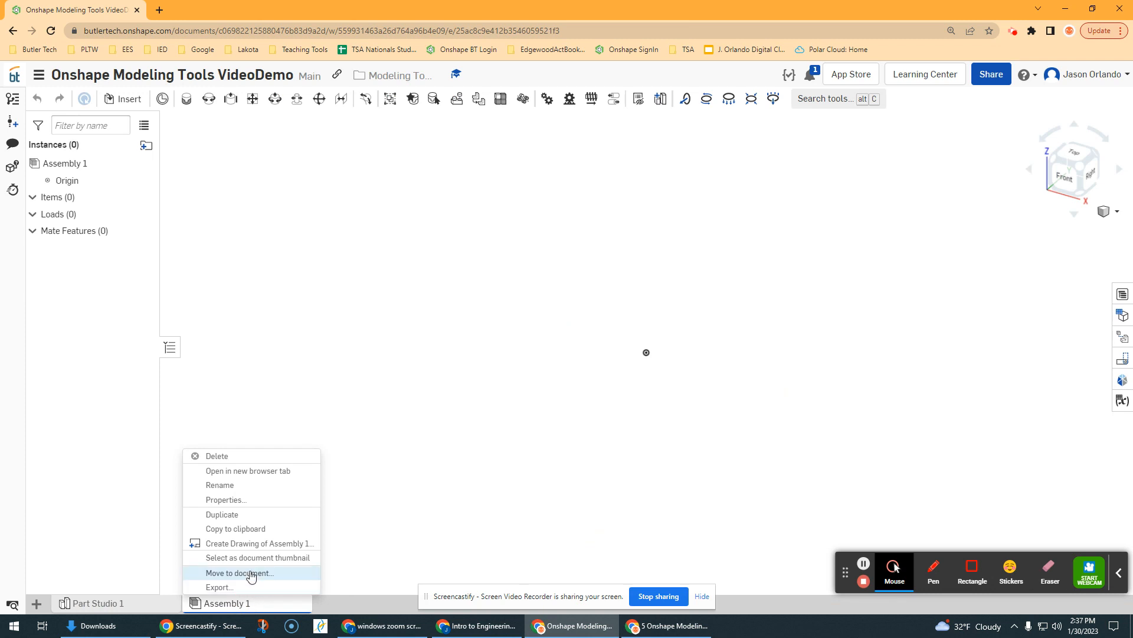
{"action": "left_click", "coordinate": [238, 458]}
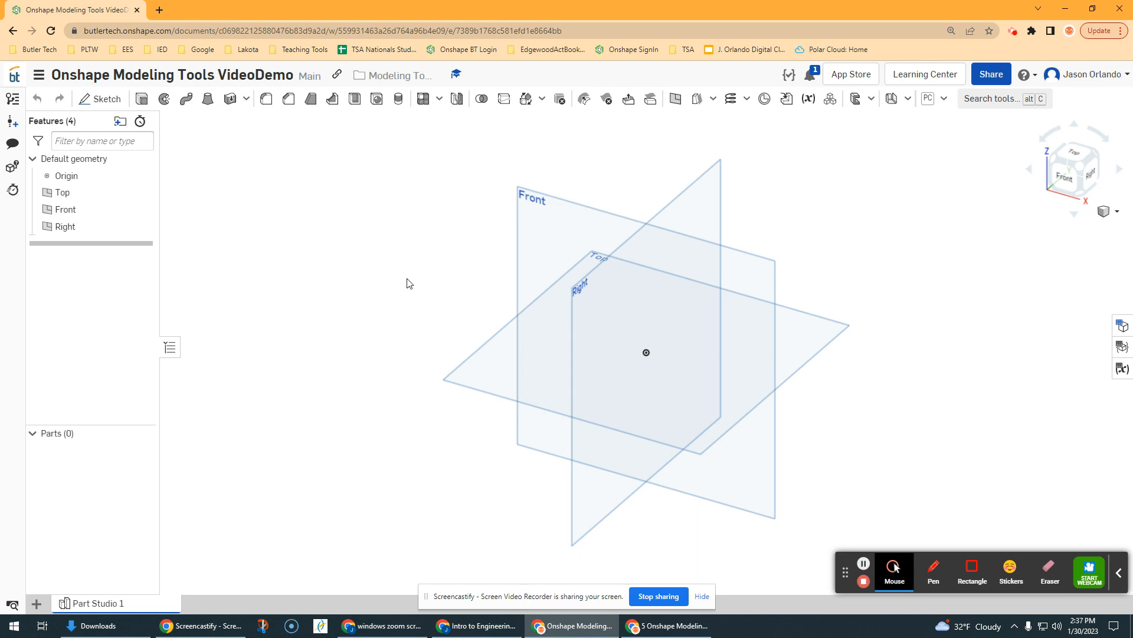
{"action": "middle_click_drag", "start_coordinate": [406, 279], "coordinate": [336, 282]}
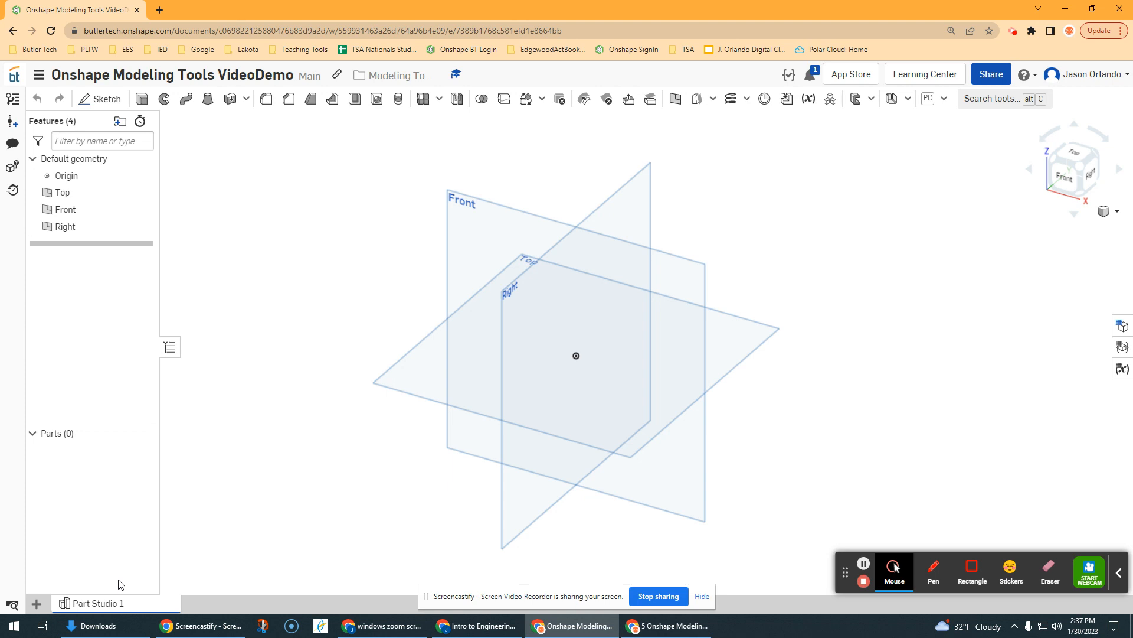
Rename the Part Studio 1 tab to 'Extrusions'
{"action": "right_click", "coordinate": [129, 607]}
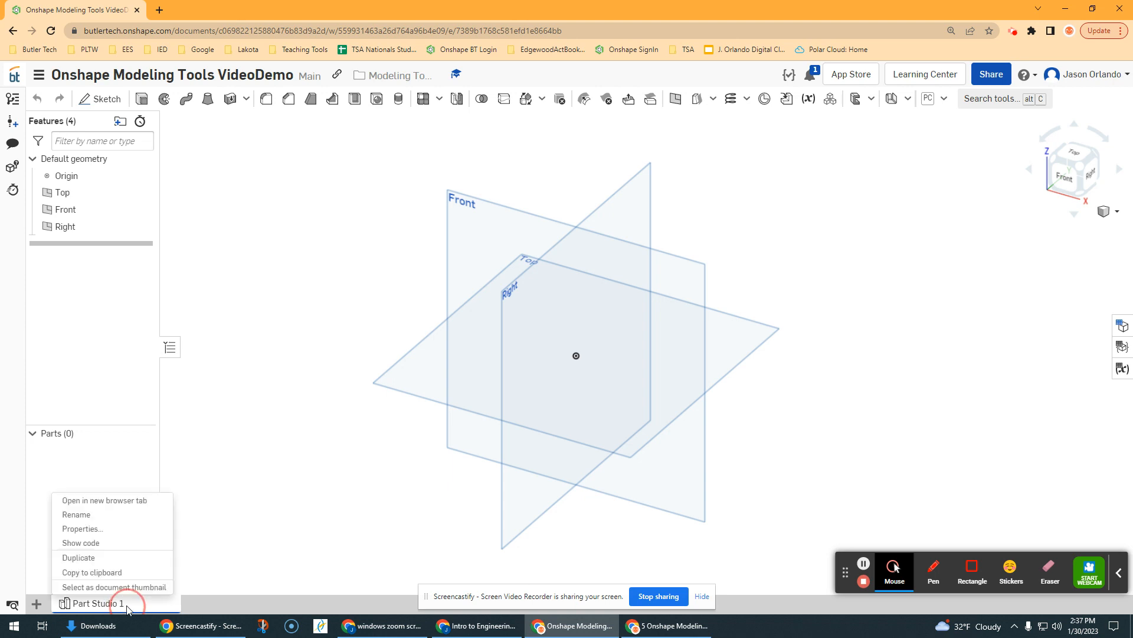
{"action": "left_click", "coordinate": [77, 515]}
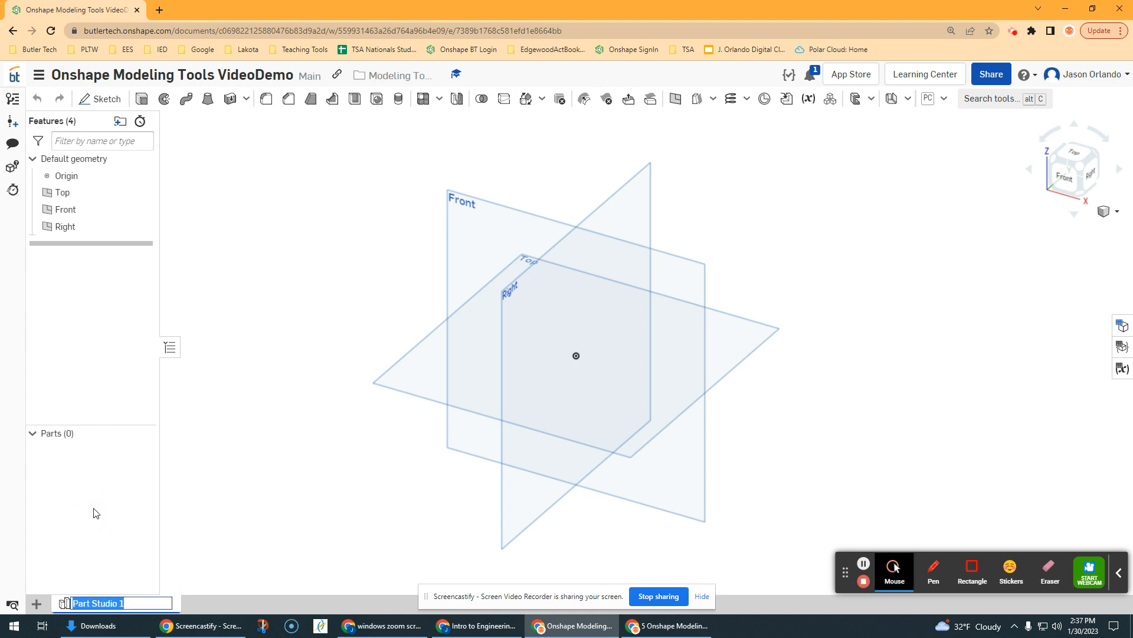
{"action": "type", "text": "Extrusions"}
{"action": "key", "text": "Return"}
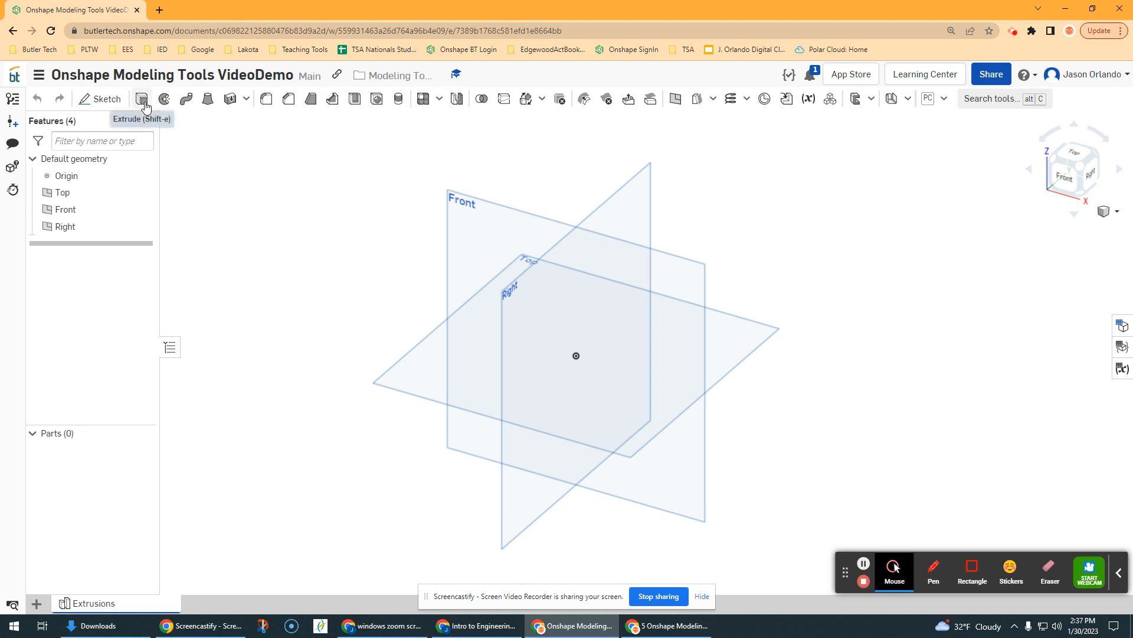
Start a sketch on the Front plane and draw a polygon around a construction circle
{"action": "left_click", "coordinate": [101, 98]}
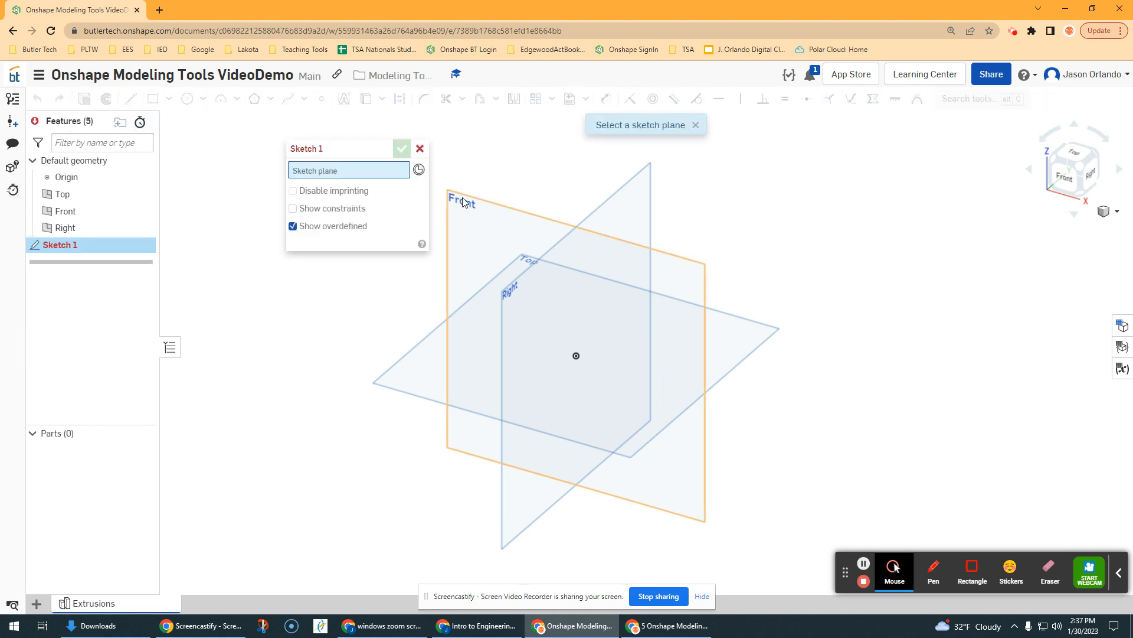
{"action": "left_click", "coordinate": [470, 202]}
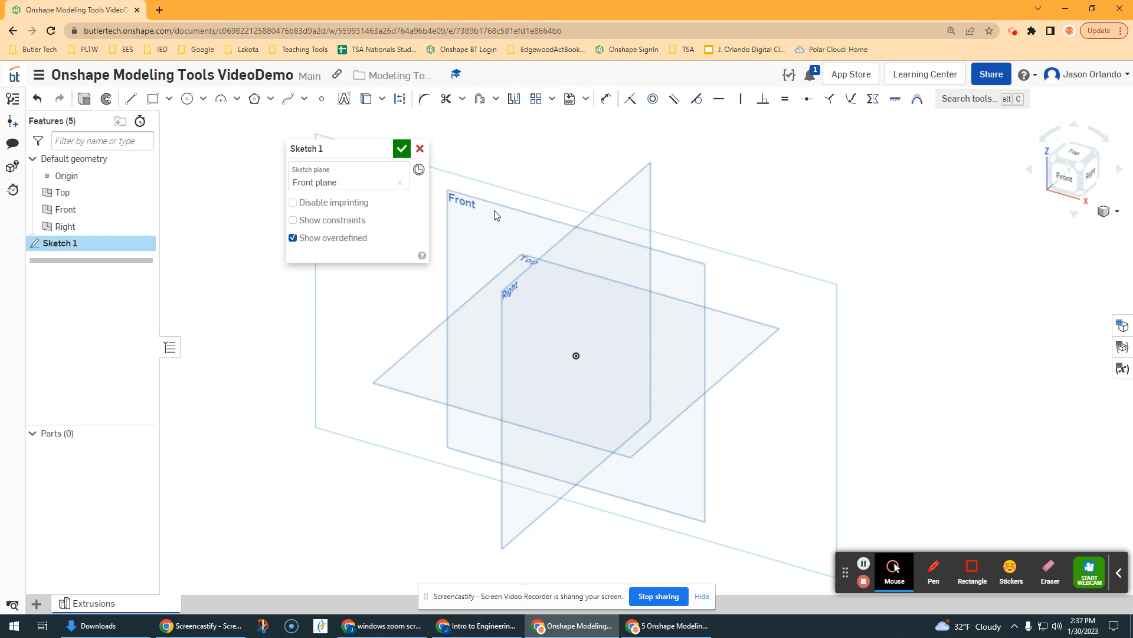
{"action": "middle_click_drag", "start_coordinate": [546, 235], "coordinate": [545, 287]}
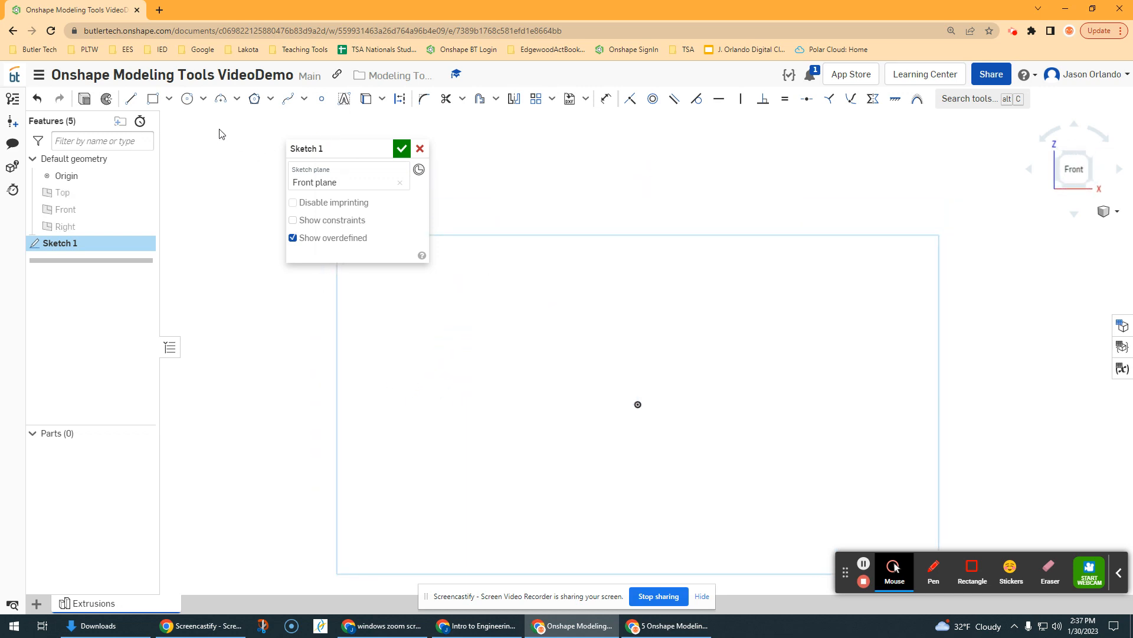
{"action": "left_click", "coordinate": [254, 99]}
{"action": "left_click", "coordinate": [510, 398]}
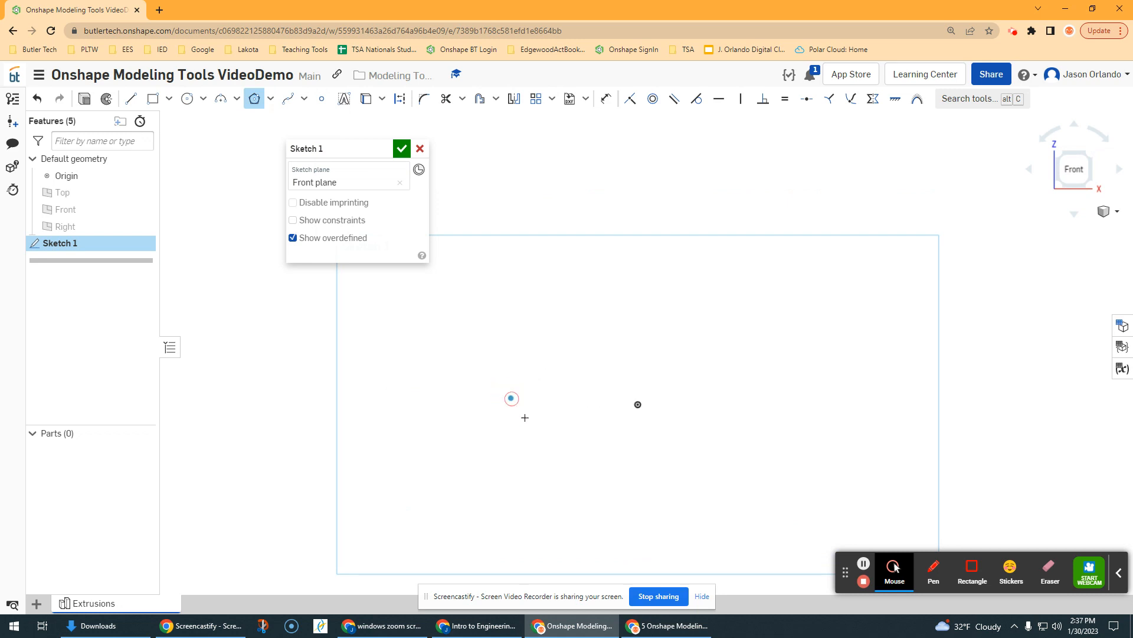
{"action": "left_click", "coordinate": [530, 438]}
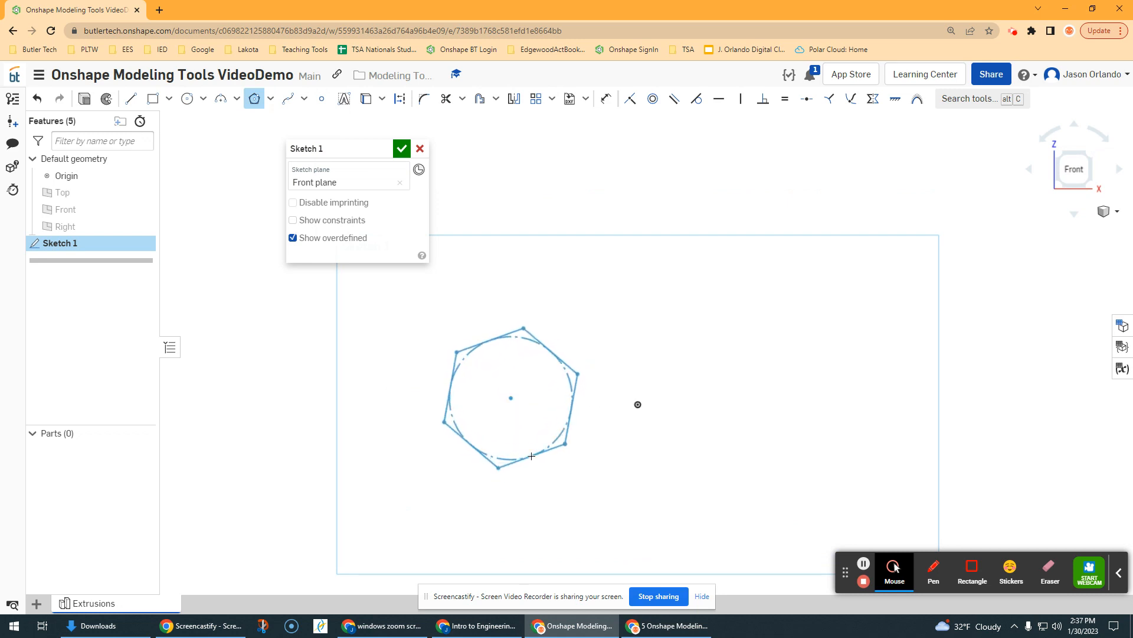
{"action": "left_click", "coordinate": [530, 451]}
{"action": "scroll", "coordinate": [530, 446], "scroll_direction": "up", "scroll_amount": 1}
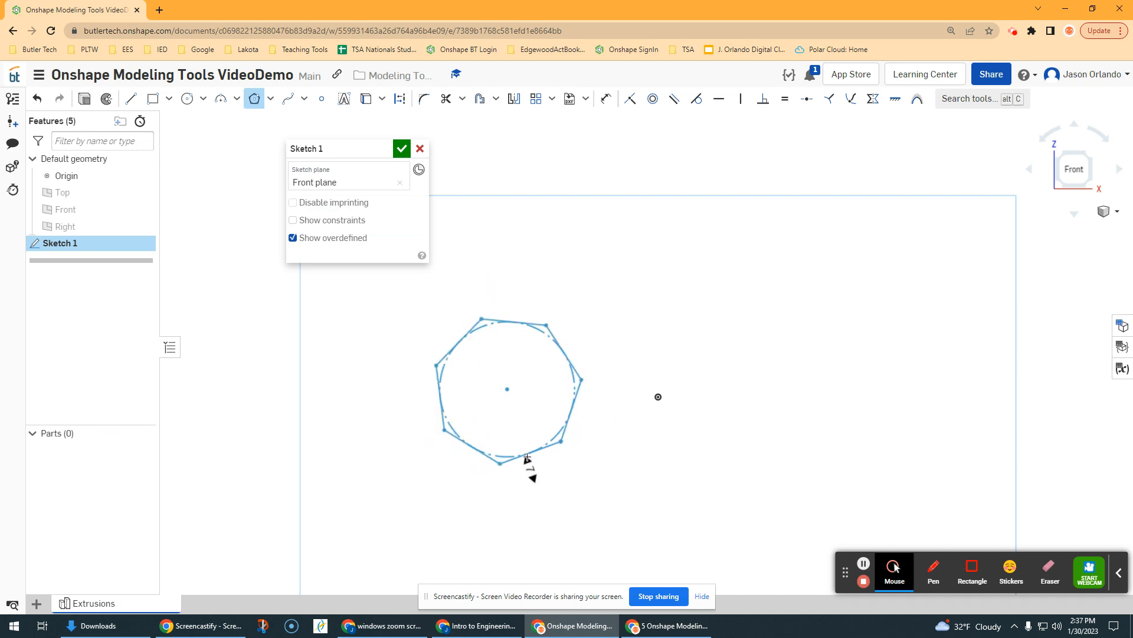
{"action": "left_click", "coordinate": [529, 455]}
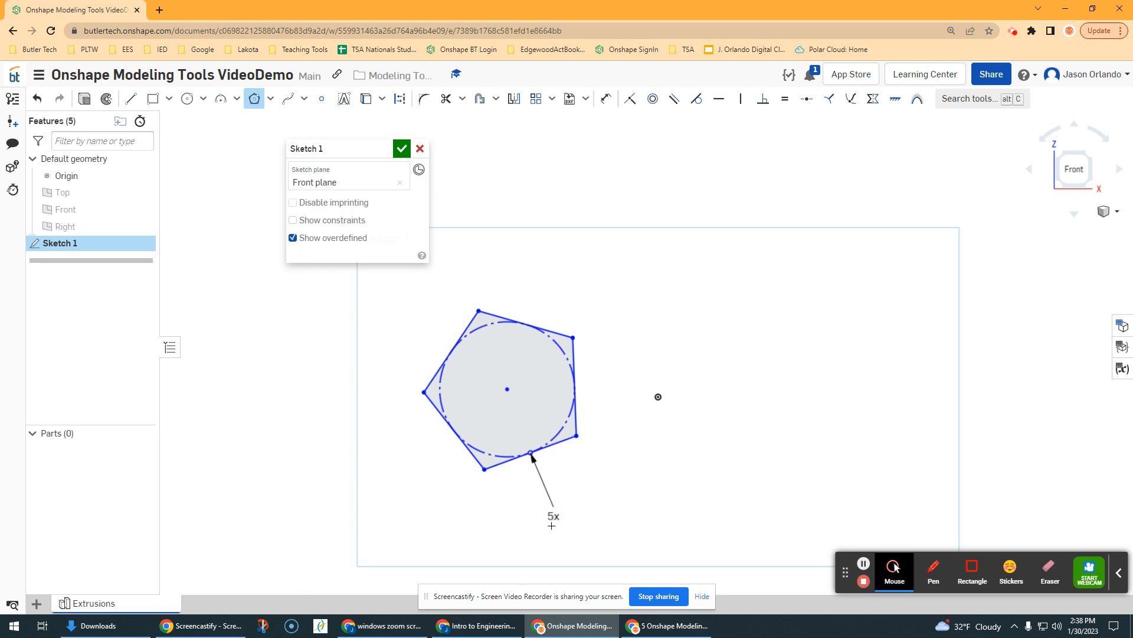
Set the polygon to 5 sides and finish Sketch 1
{"action": "left_click", "coordinate": [254, 99]}
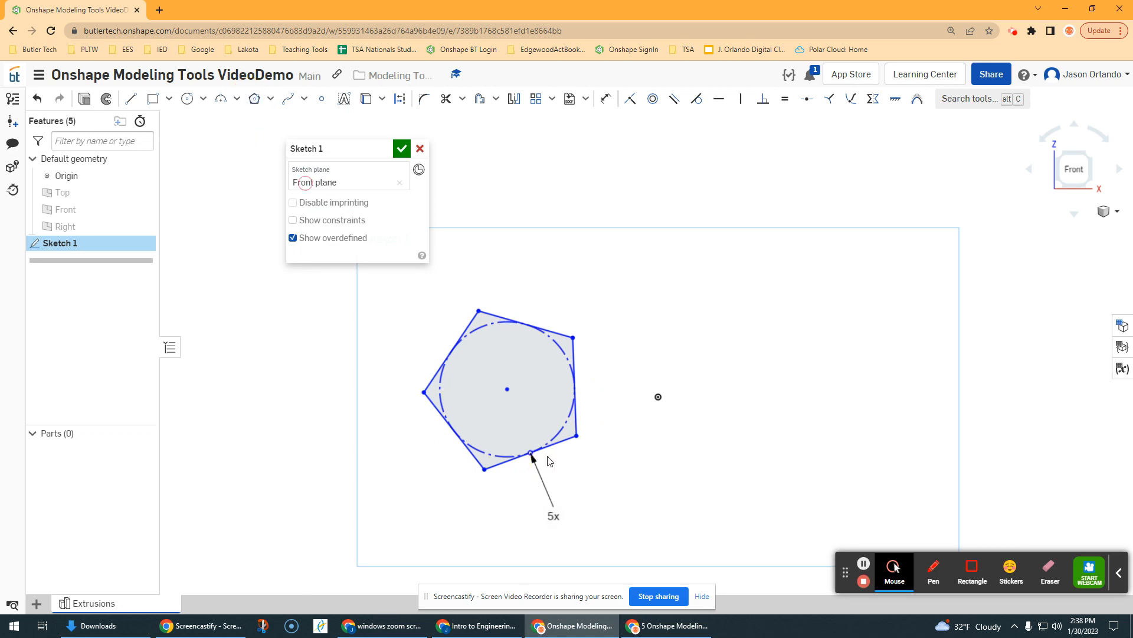
{"action": "left_click", "coordinate": [546, 513]}
{"action": "double_click", "coordinate": [546, 513]}
{"action": "key", "text": "Return"}
{"action": "double_click", "coordinate": [571, 519]}
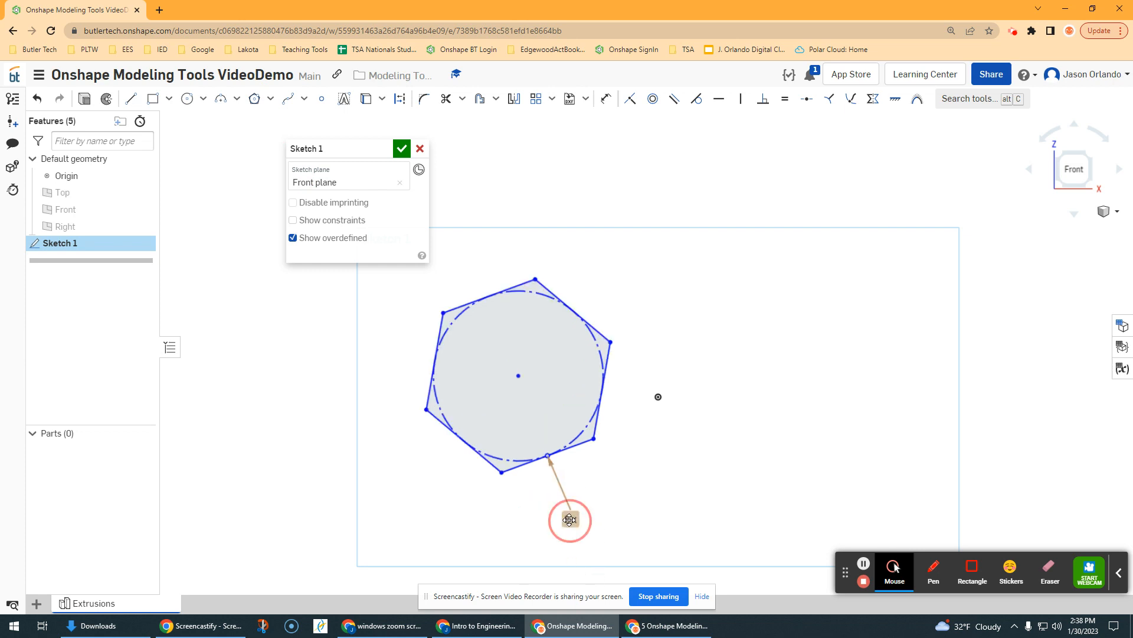
{"action": "type", "text": "5"}
{"action": "key", "text": "Return"}
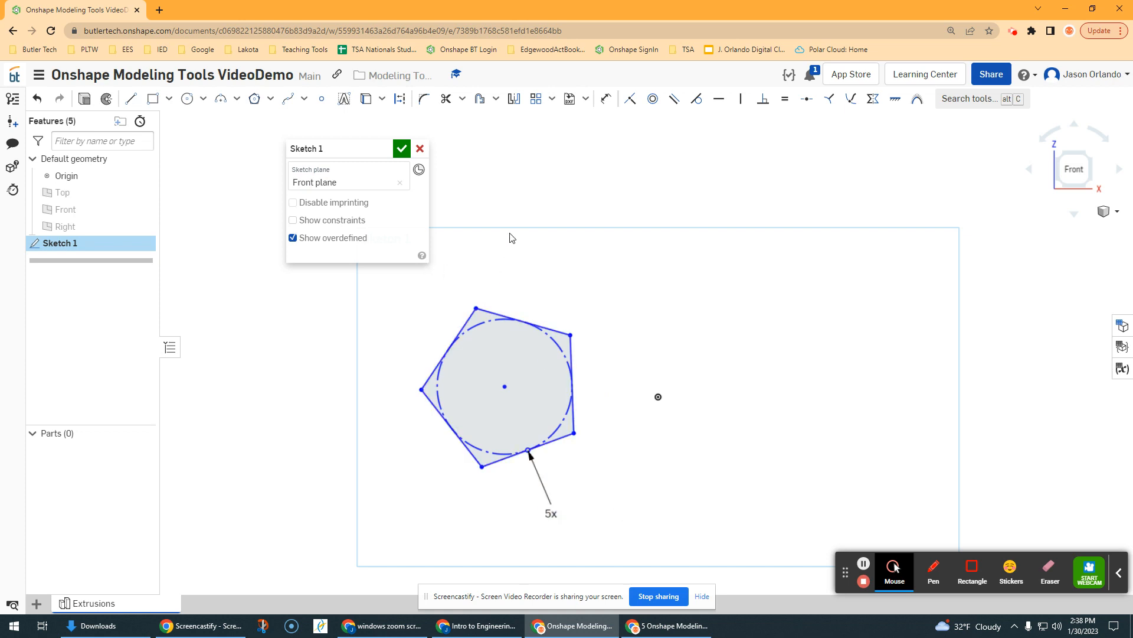
{"action": "left_click", "coordinate": [402, 148]}
Extrude the pentagon face of Sketch 1 as a new Blind solid, 4.5 in deep
{"action": "right_click_drag", "start_coordinate": [518, 206], "coordinate": [210, 172]}
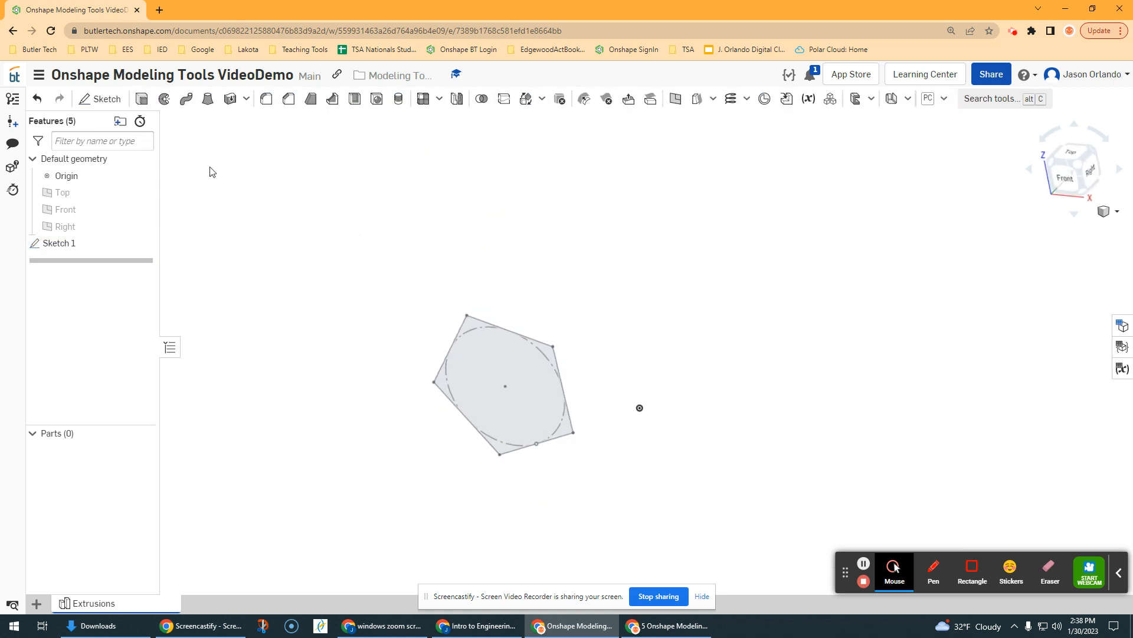
{"action": "left_click", "coordinate": [142, 99]}
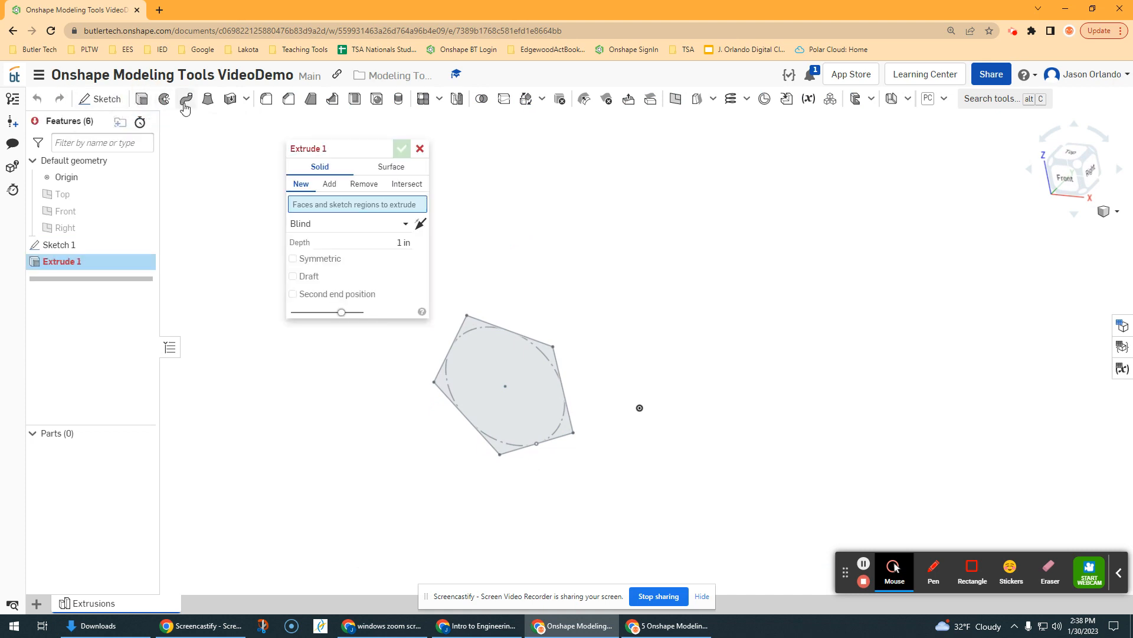
{"action": "left_click", "coordinate": [510, 374]}
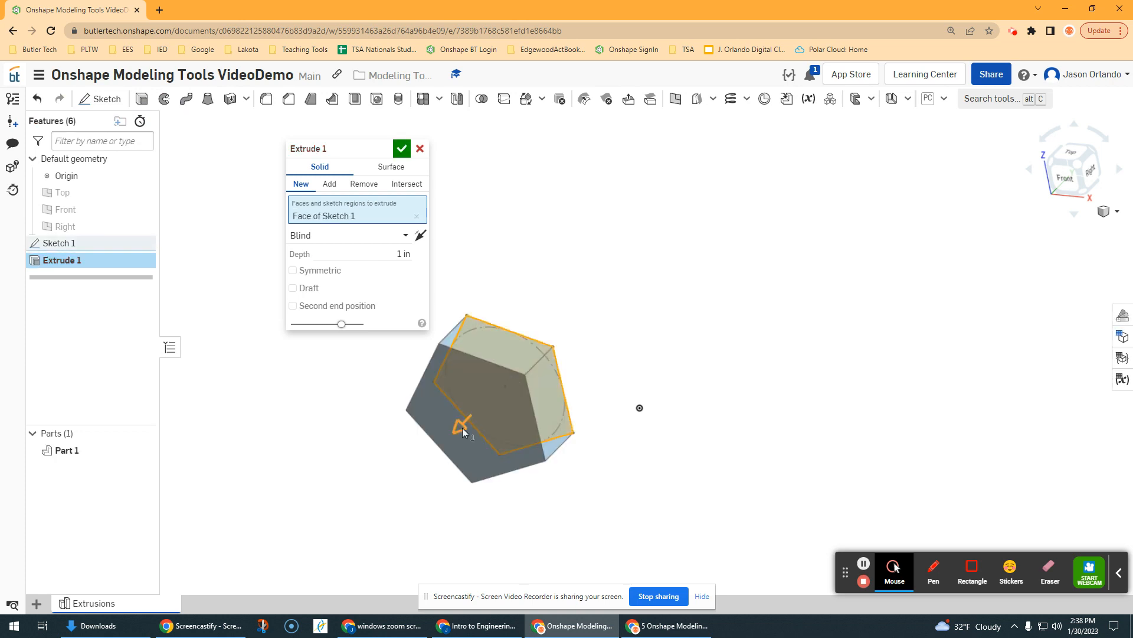
{"action": "left_click_drag", "start_coordinate": [462, 427], "coordinate": [631, 289]}
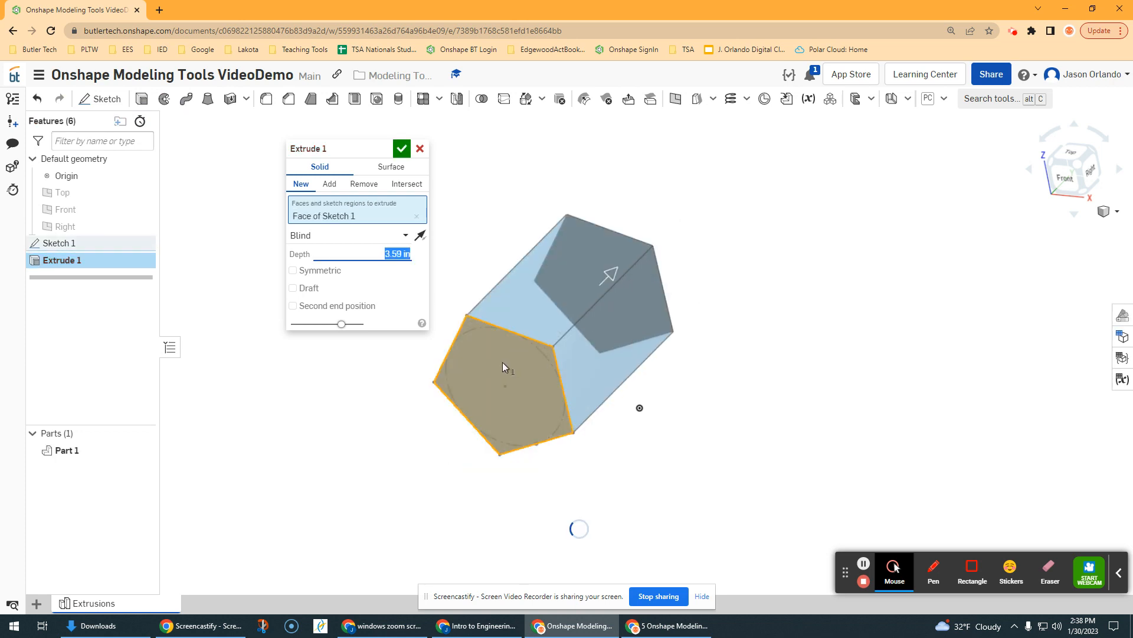
{"action": "scroll", "coordinate": [503, 363], "scroll_direction": "down", "scroll_amount": 1}
{"action": "middle_click_drag", "start_coordinate": [416, 403], "coordinate": [465, 404]}
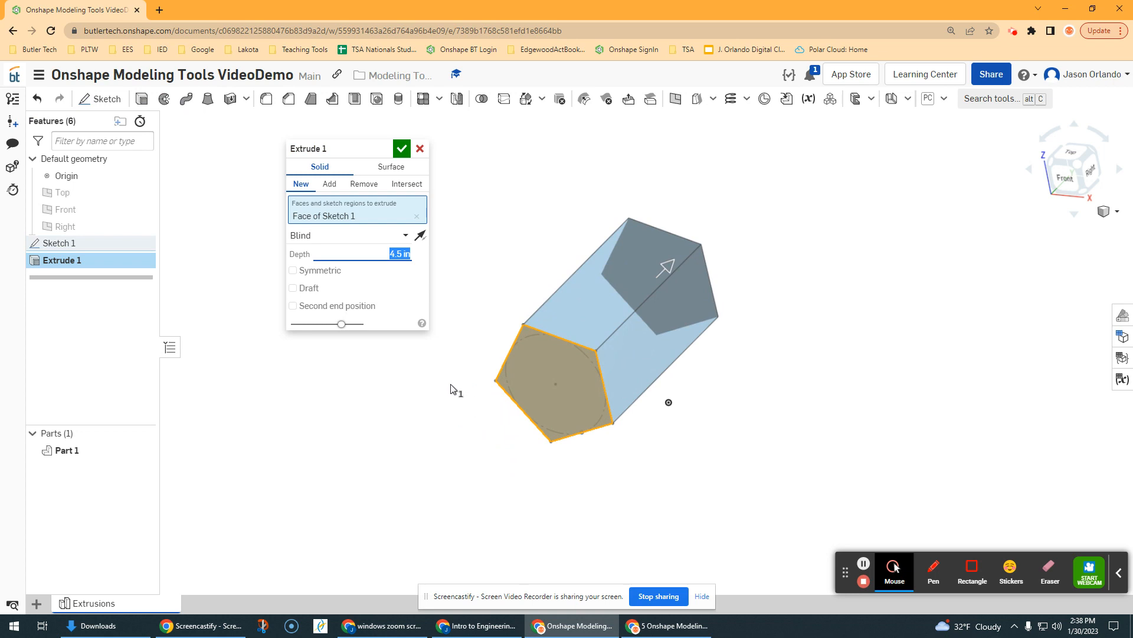
{"action": "scroll", "coordinate": [522, 277], "scroll_direction": "up", "scroll_amount": 1}
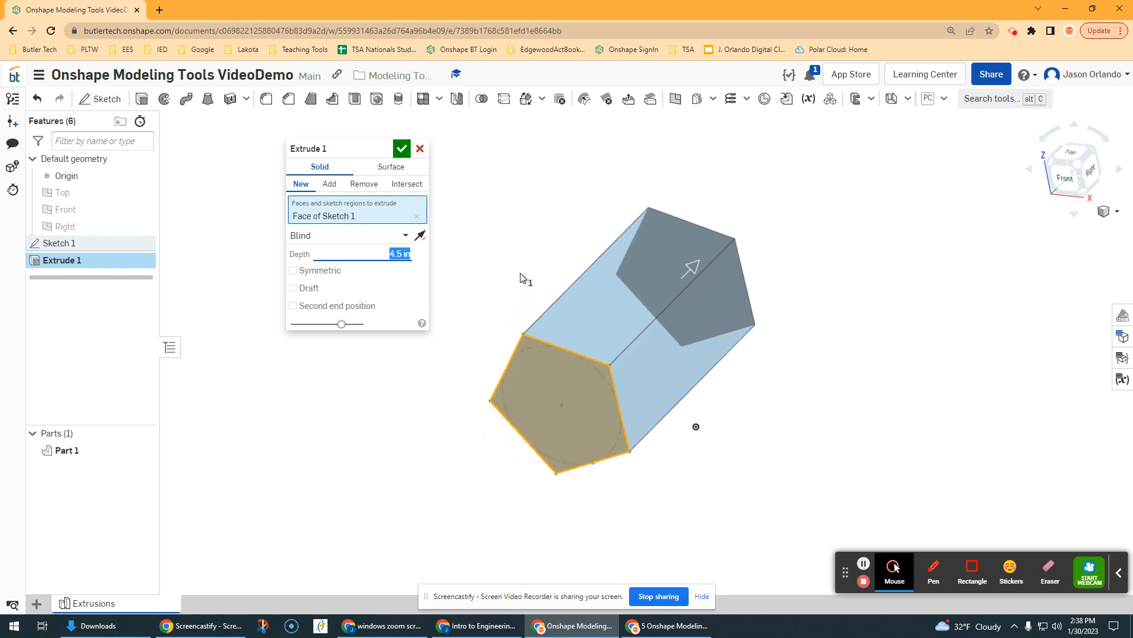
{"action": "middle_click_drag", "start_coordinate": [522, 256], "coordinate": [506, 265]}
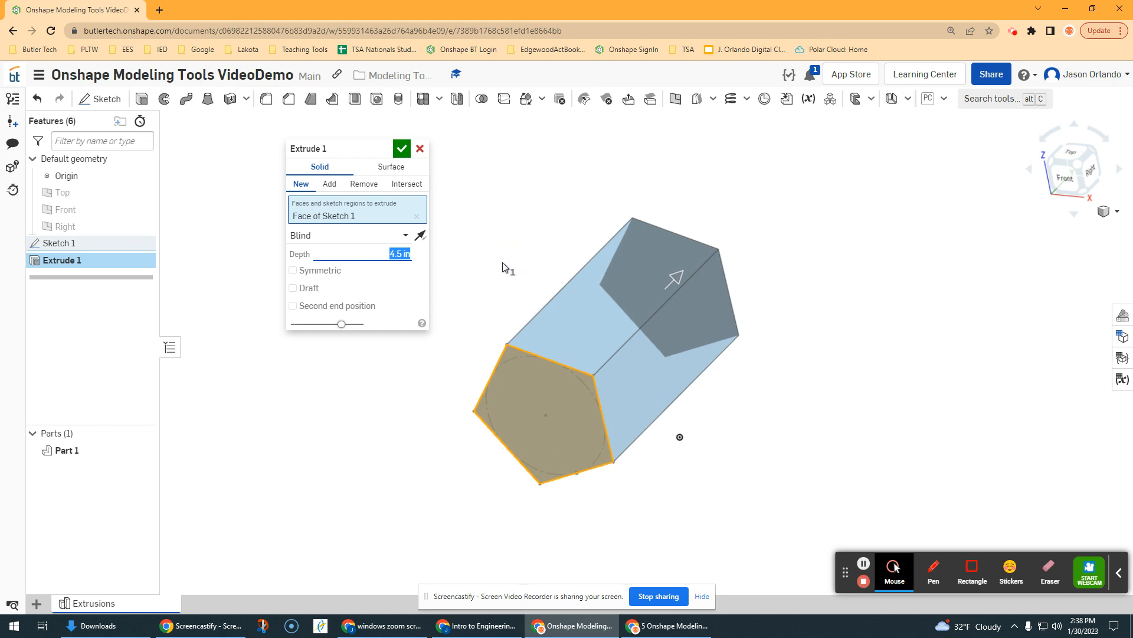
Turn on Symmetric for the 4.5 in pentagon extrusion and accept it
{"action": "left_click", "coordinate": [292, 271]}
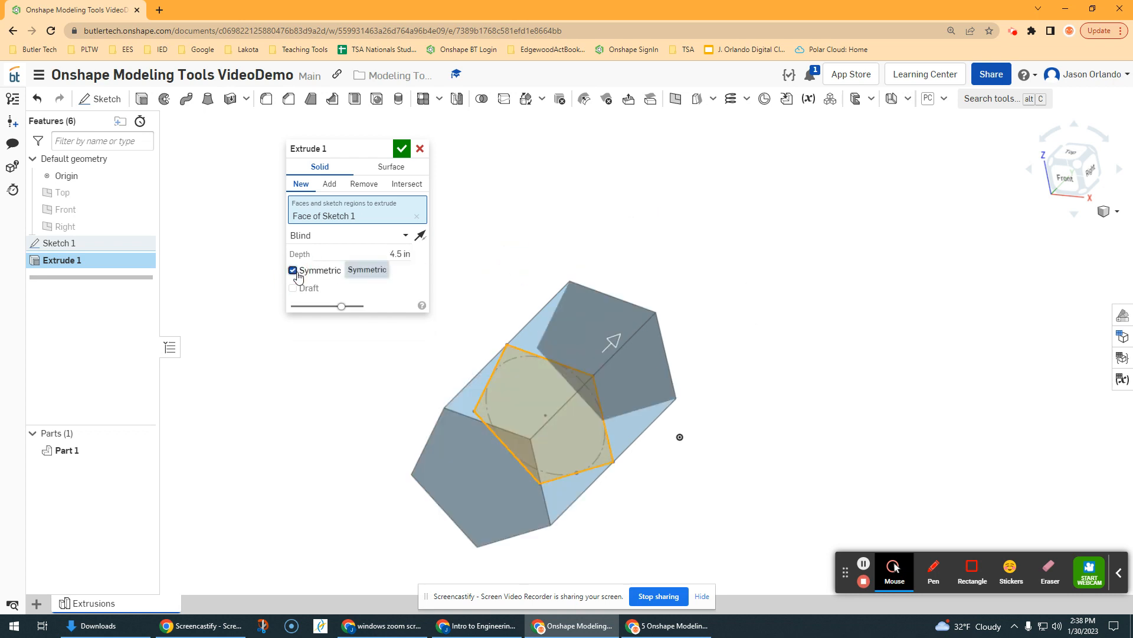
{"action": "middle_click_drag", "start_coordinate": [438, 344], "coordinate": [485, 309]}
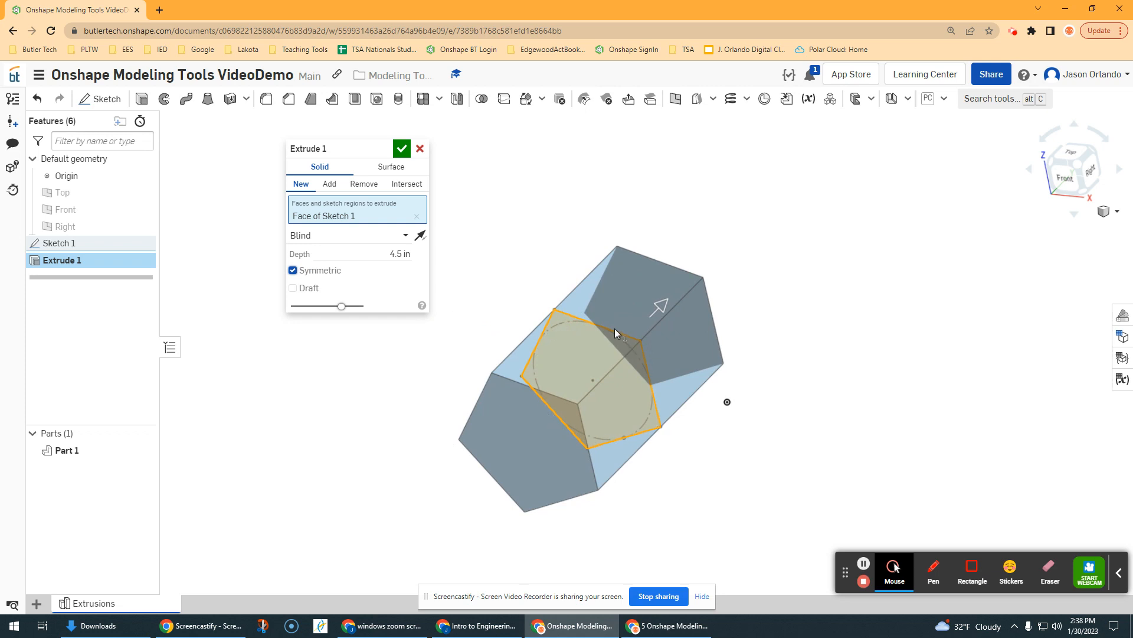
{"action": "left_click", "coordinate": [293, 270]}
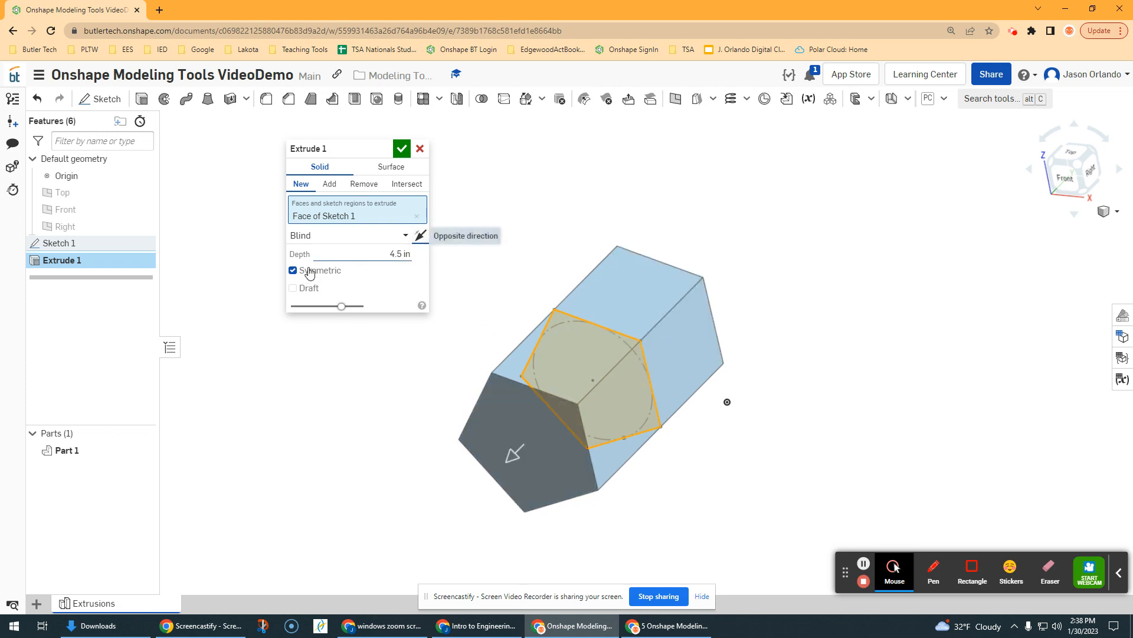
{"action": "left_click", "coordinate": [419, 235]}
{"action": "left_click", "coordinate": [424, 236]}
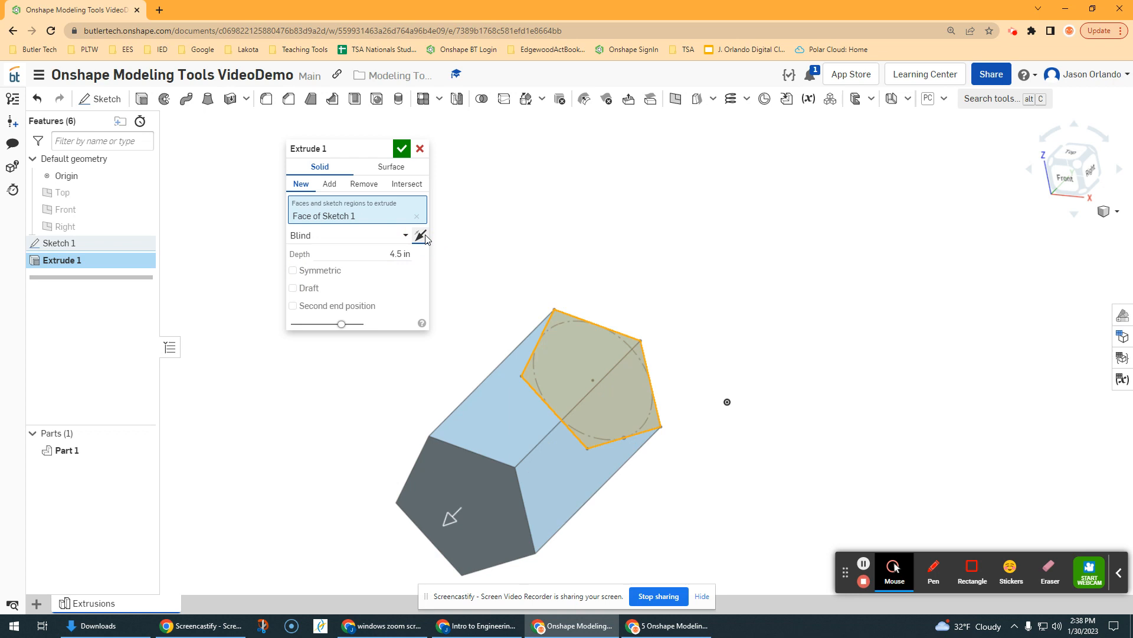
{"action": "left_click", "coordinate": [305, 273]}
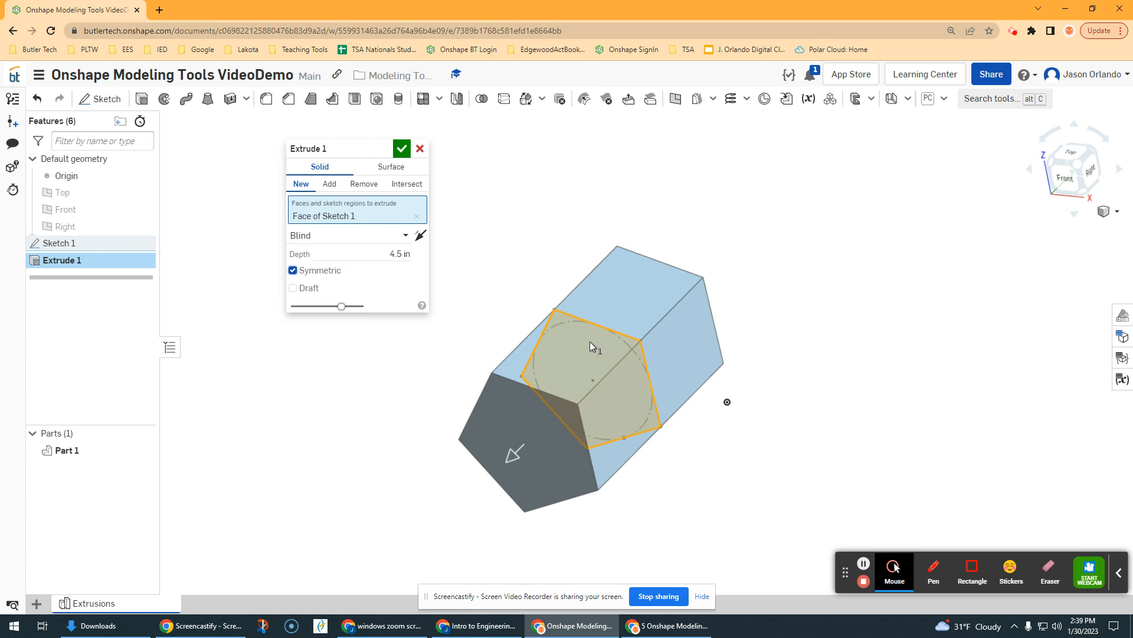
{"action": "left_click", "coordinate": [401, 149]}
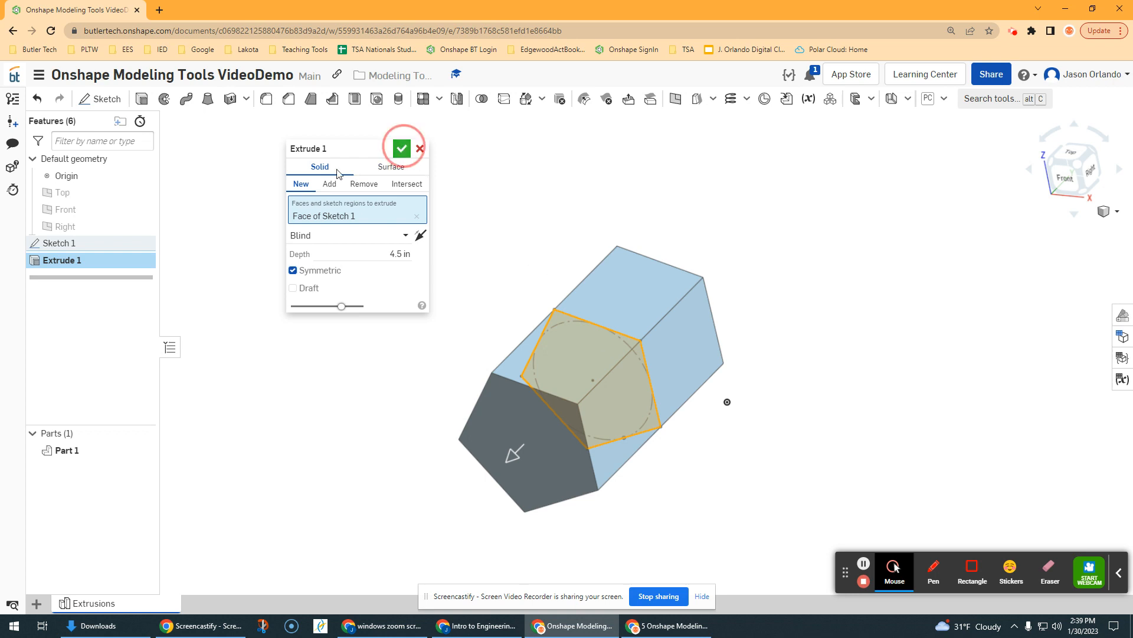
Rename the Extrude 1 feature to 'Extrude Symmetric'
{"action": "right_click", "coordinate": [108, 268]}
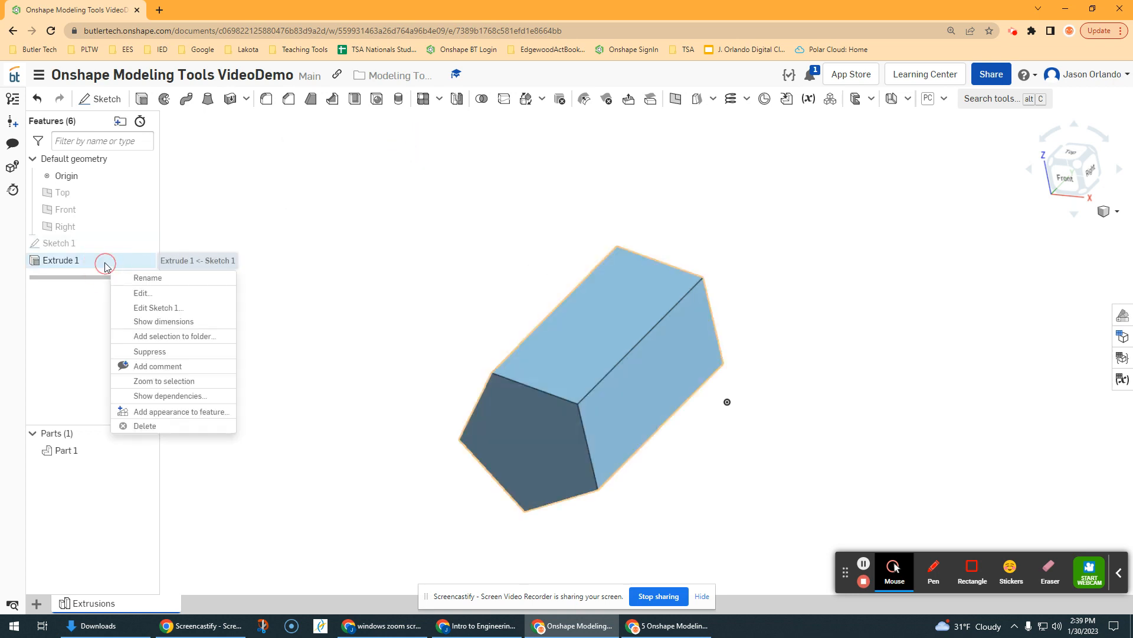
{"action": "left_click", "coordinate": [155, 284]}
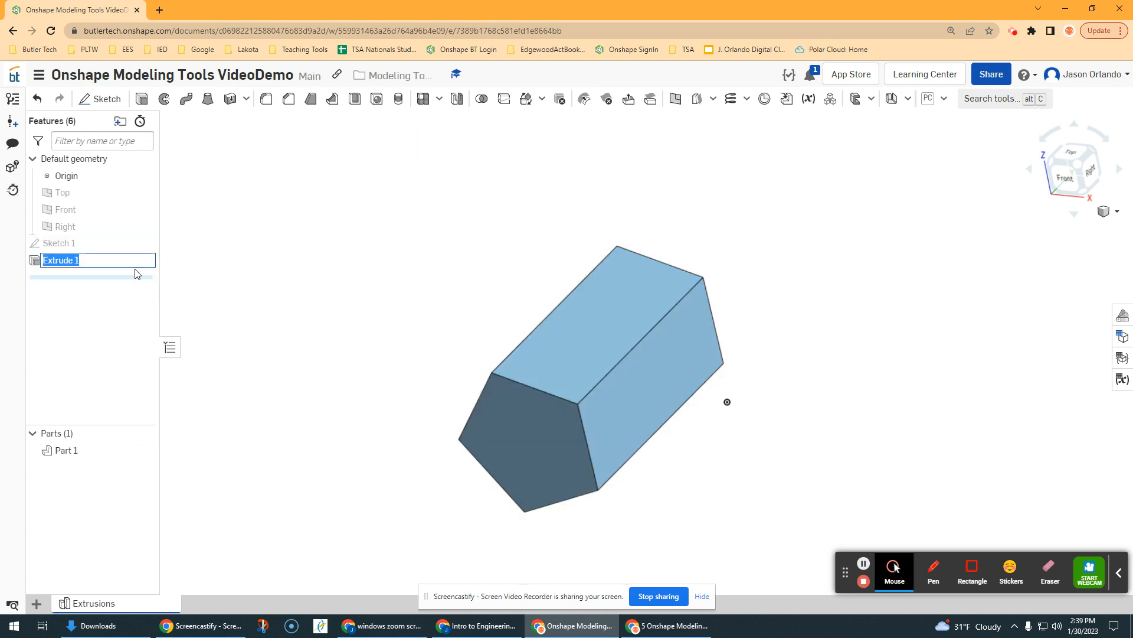
{"action": "left_click", "coordinate": [117, 262]}
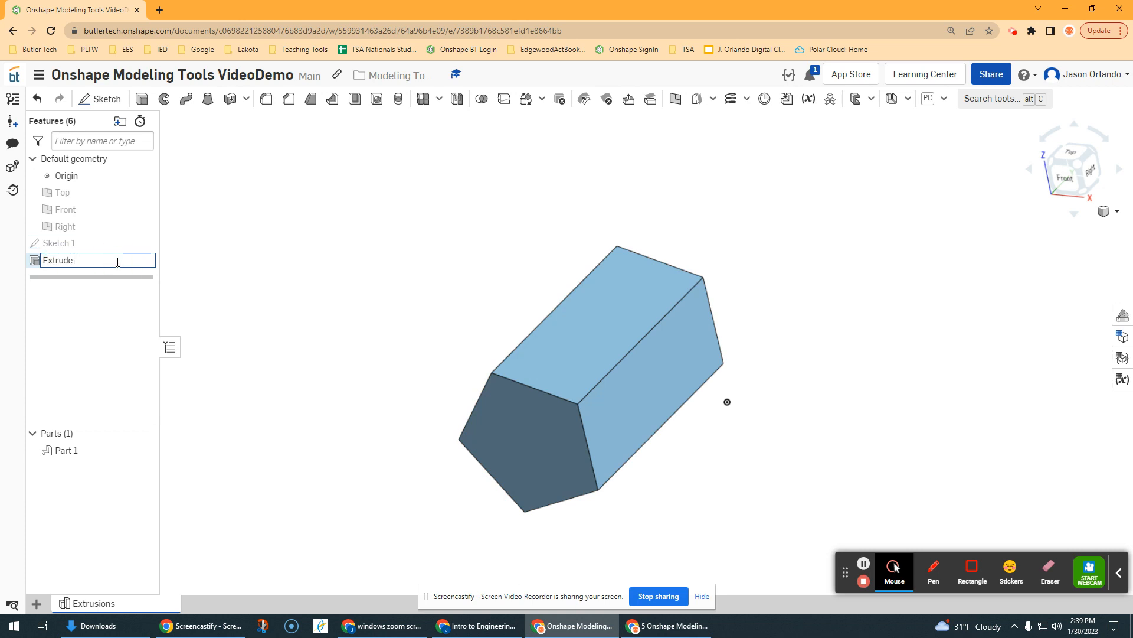
{"action": "type", "text": "Symmetric"}
{"action": "key", "text": "Return"}
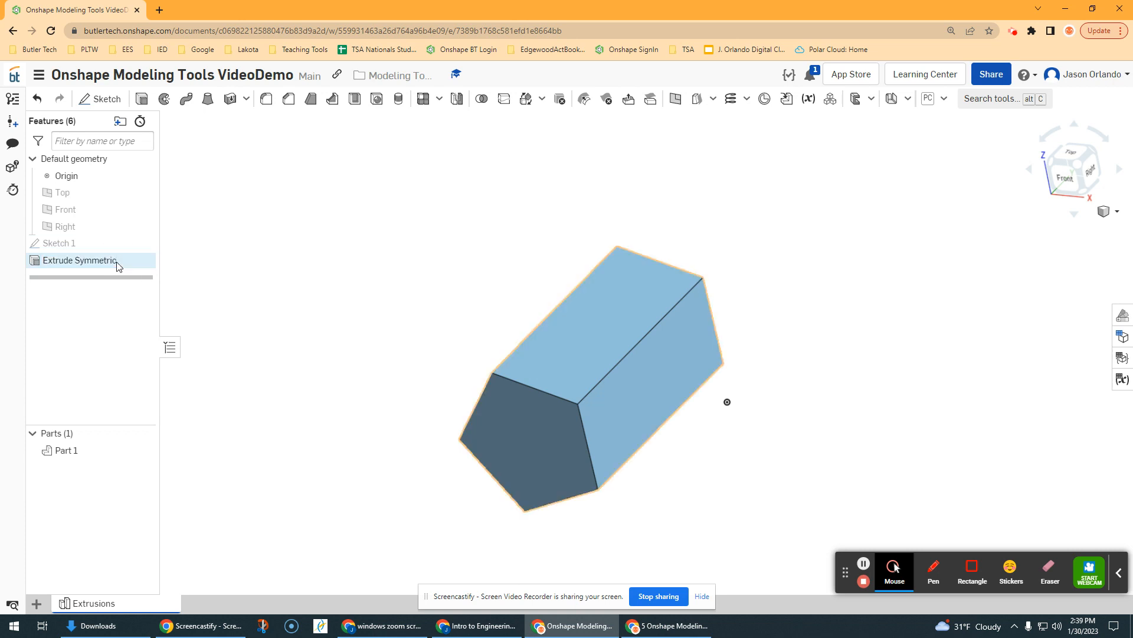
Move the model left and make the Top plane visible instead of the Front plane
{"action": "scroll", "coordinate": [319, 253], "scroll_direction": "down", "scroll_amount": 2}
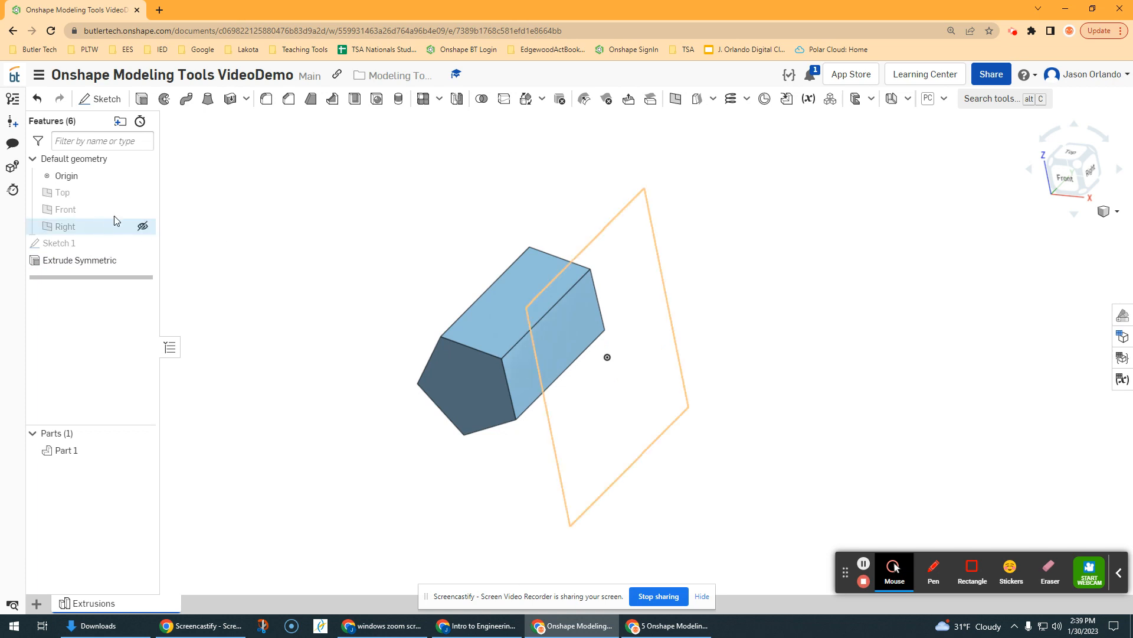
{"action": "left_click", "coordinate": [141, 210]}
{"action": "scroll", "coordinate": [359, 242], "scroll_direction": "down", "scroll_amount": 2}
{"action": "middle_click_drag", "start_coordinate": [359, 242], "coordinate": [219, 242]}
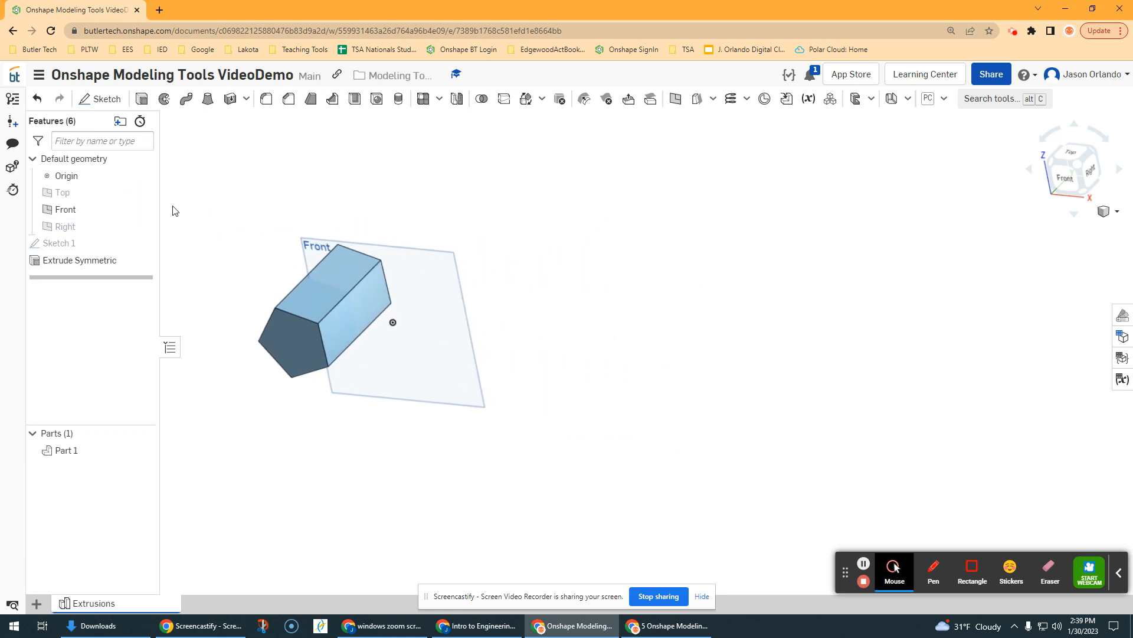
{"action": "left_click", "coordinate": [142, 209]}
{"action": "left_click", "coordinate": [143, 193]}
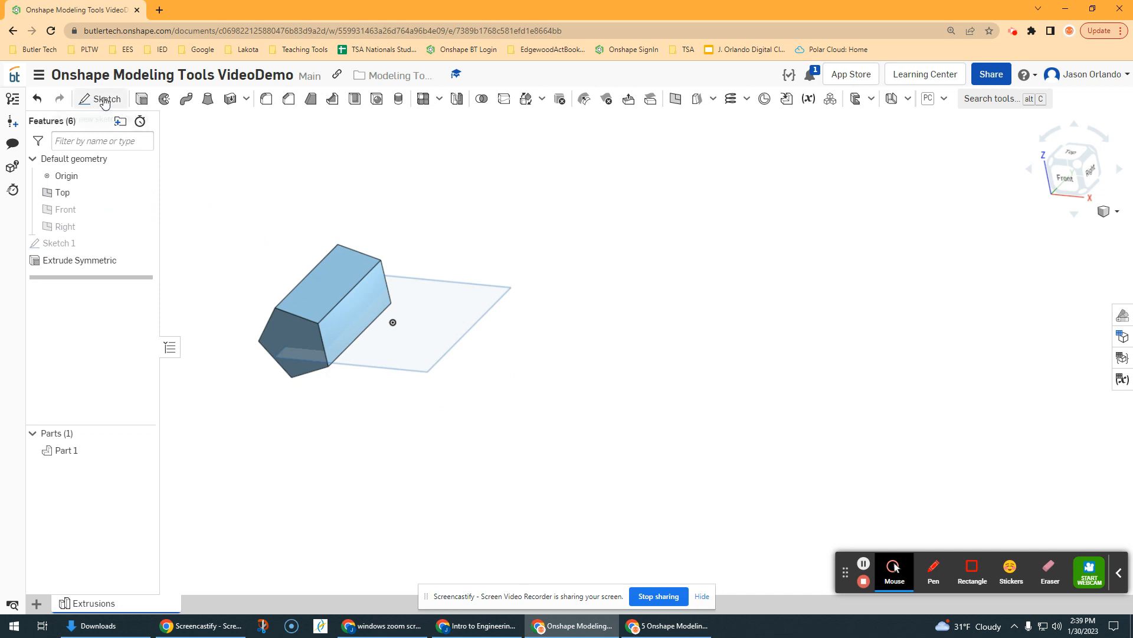
Draw a corner rectangle beside the prism in a new Top-plane Sketch 2 and finish it
{"action": "left_click", "coordinate": [104, 101]}
{"action": "left_click", "coordinate": [471, 329]}
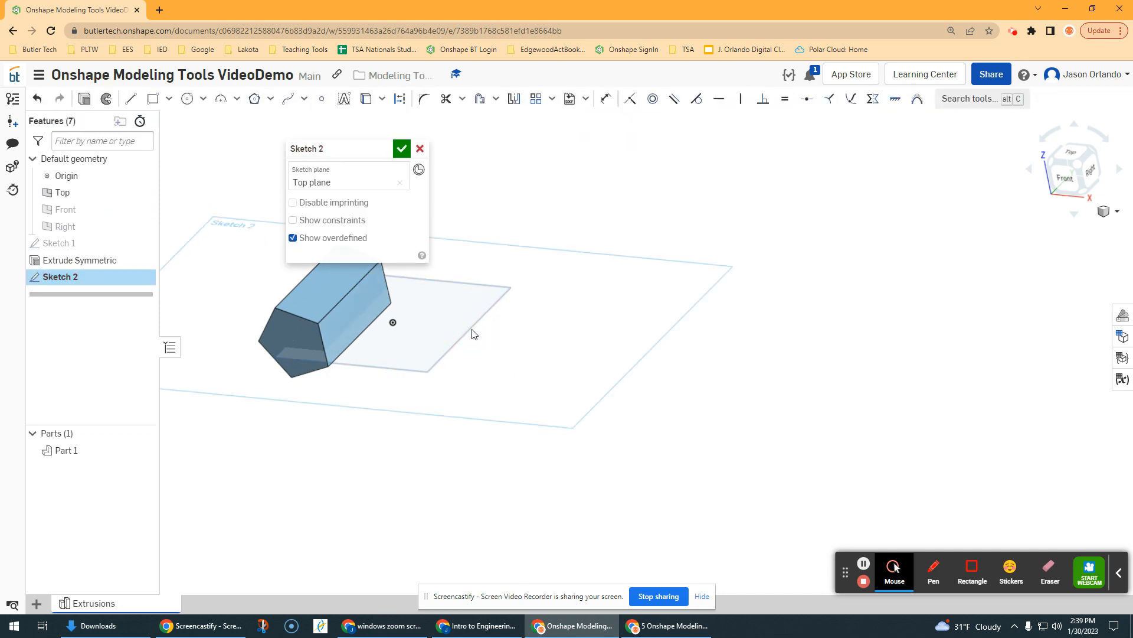
{"action": "left_click", "coordinate": [156, 101]}
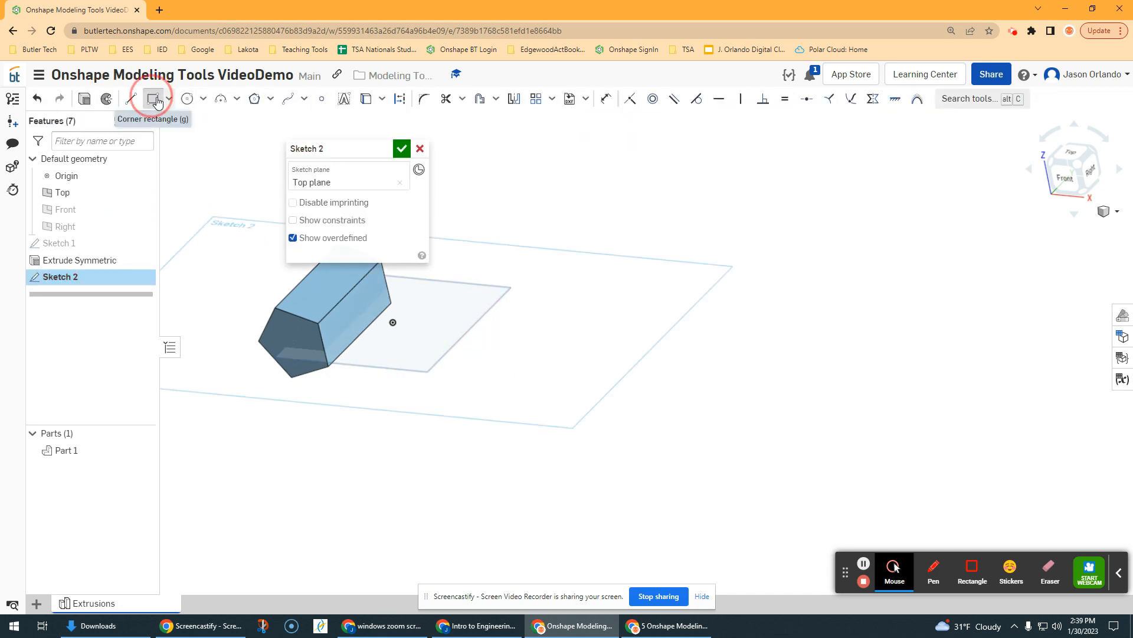
{"action": "left_click", "coordinate": [473, 322]}
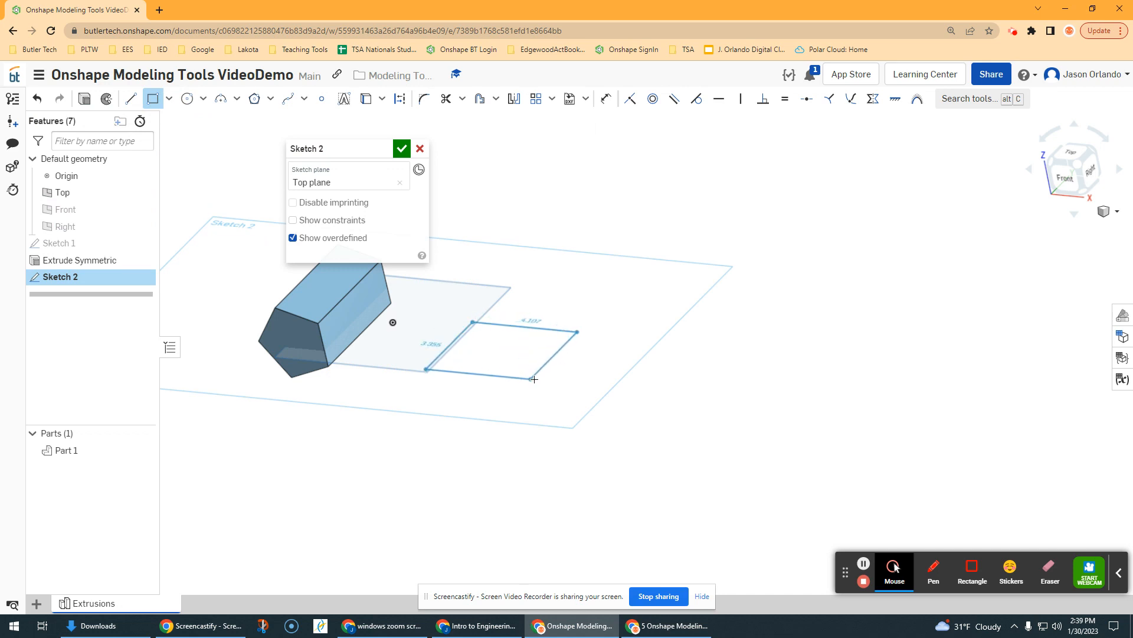
{"action": "left_click", "coordinate": [533, 378]}
{"action": "left_click", "coordinate": [401, 148]}
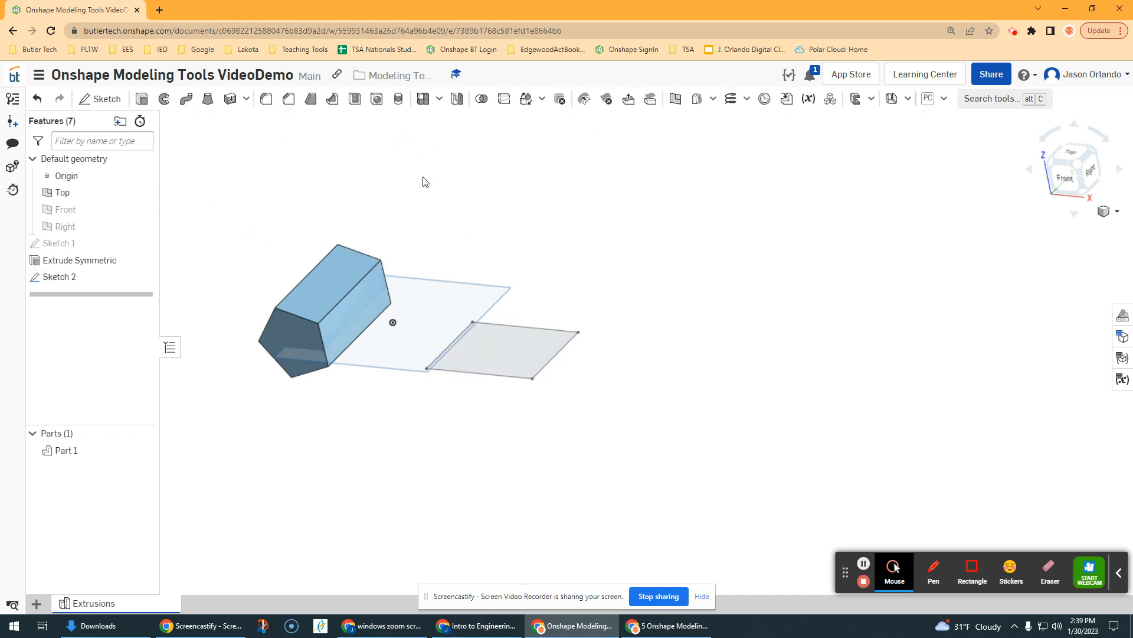
{"action": "scroll", "coordinate": [483, 278], "scroll_direction": "up", "scroll_amount": 1}
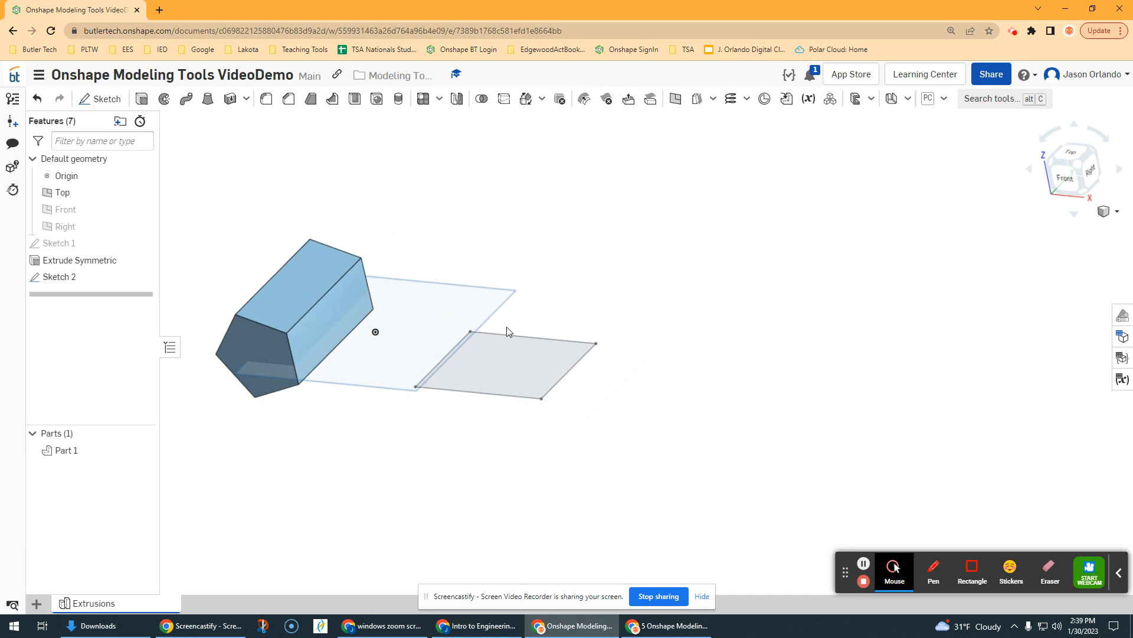
{"action": "scroll", "coordinate": [507, 332], "scroll_direction": "up", "scroll_amount": 2}
Start extruding the Sketch 2 rectangle and drag its depth up to raise the block
{"action": "left_click", "coordinate": [142, 98]}
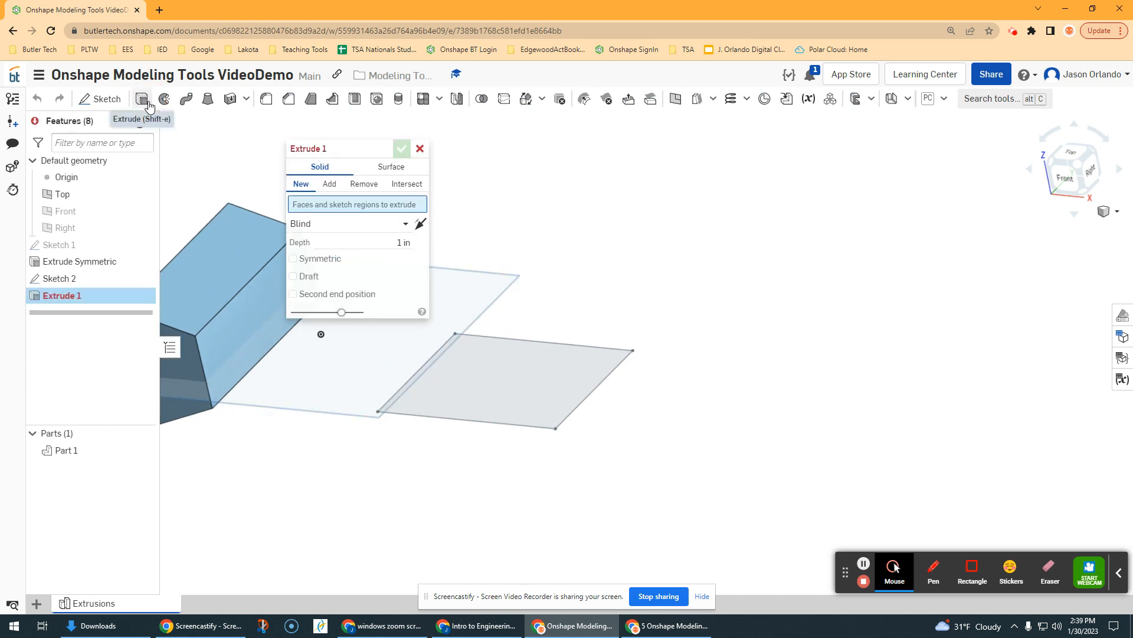
{"action": "left_click", "coordinate": [533, 402]}
{"action": "scroll", "coordinate": [576, 333], "scroll_direction": "down", "scroll_amount": 2}
{"action": "middle_click_drag", "start_coordinate": [587, 305], "coordinate": [684, 294]}
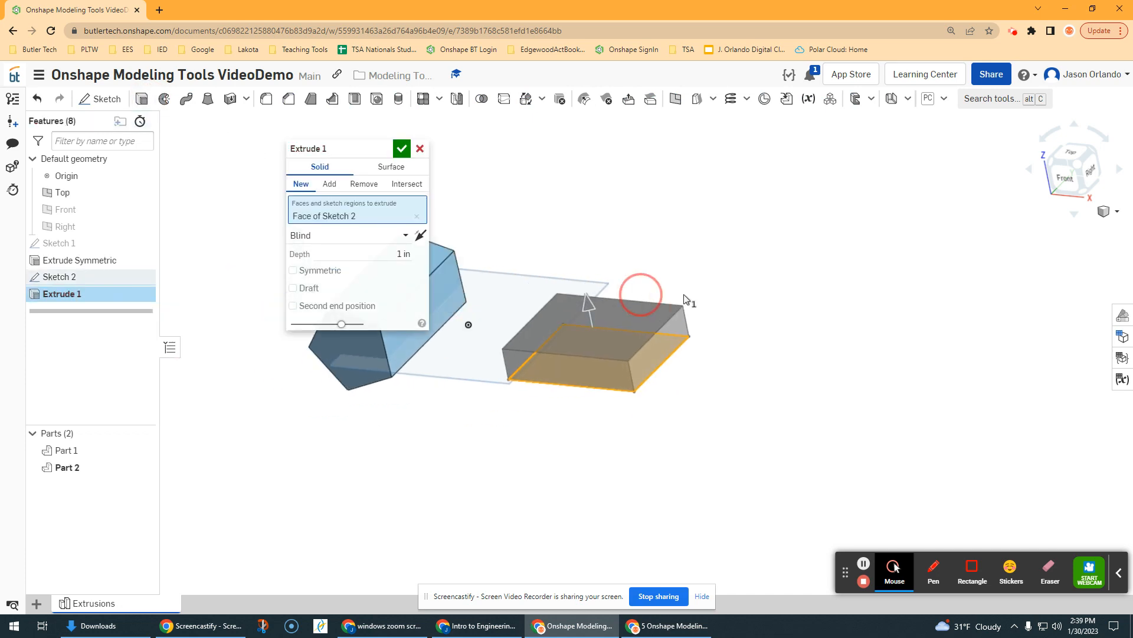
{"action": "scroll", "coordinate": [634, 303], "scroll_direction": "up", "scroll_amount": 1}
{"action": "left_click_drag", "start_coordinate": [636, 304], "coordinate": [616, 238]}
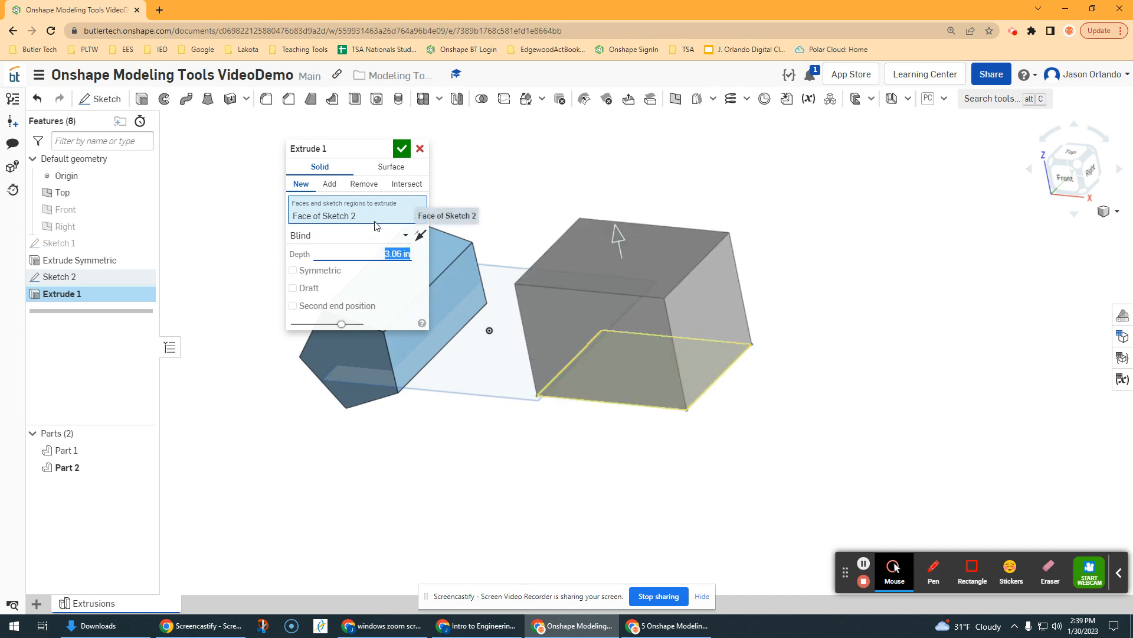
Enable Draft at 15 deg on the block and flip its direction to taper inward
{"action": "left_click", "coordinate": [293, 288]}
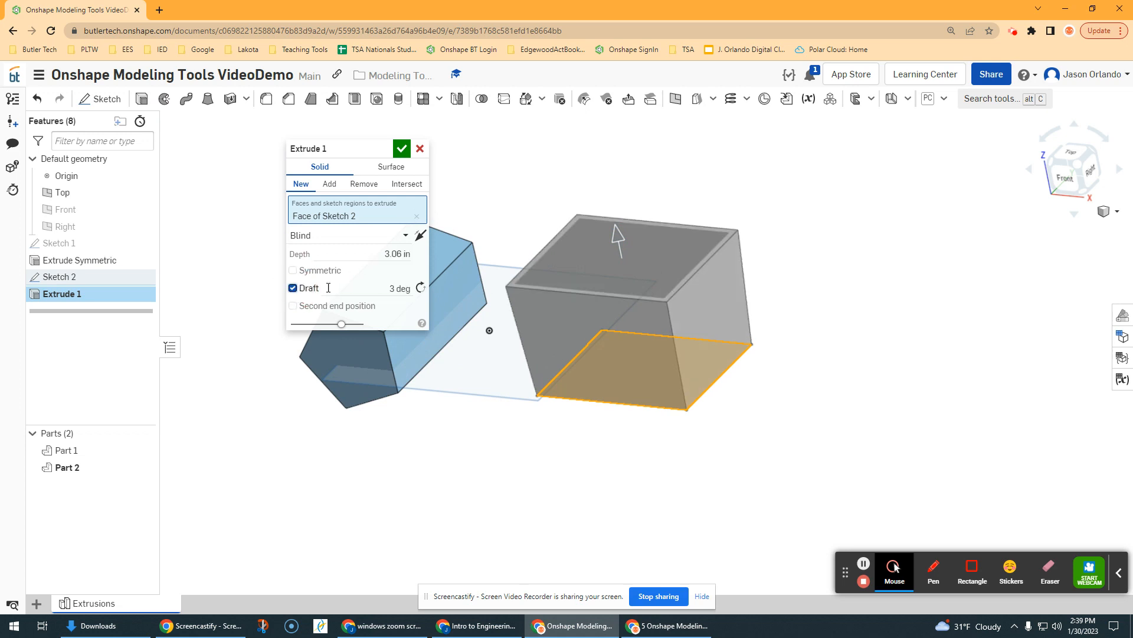
{"action": "left_click", "coordinate": [385, 289]}
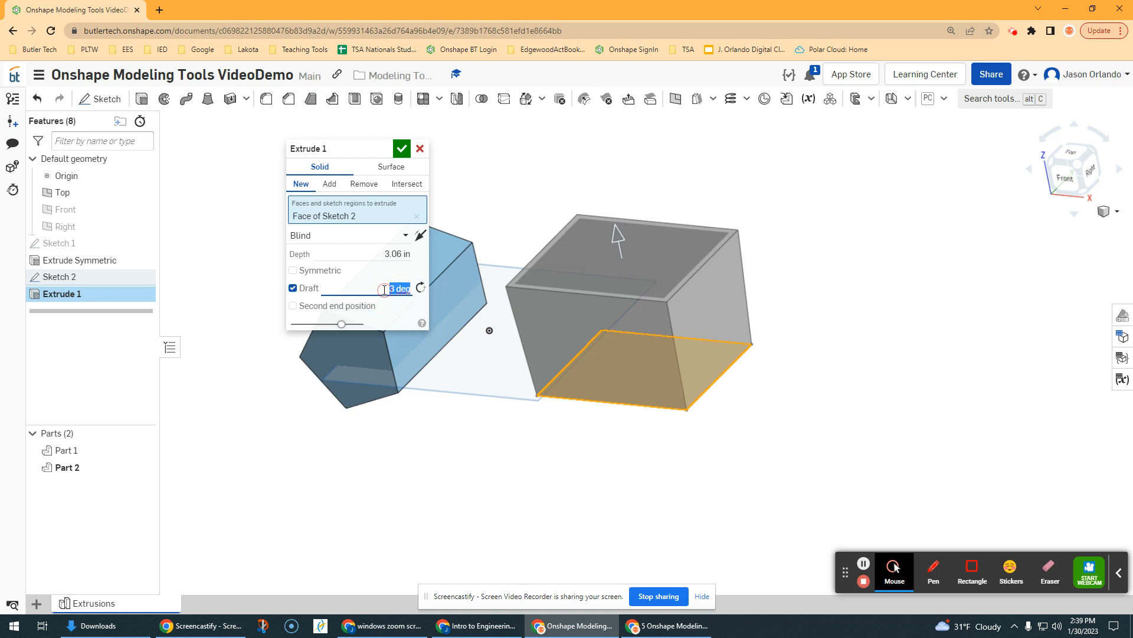
{"action": "type", "text": "10"}
{"action": "key", "text": "Return"}
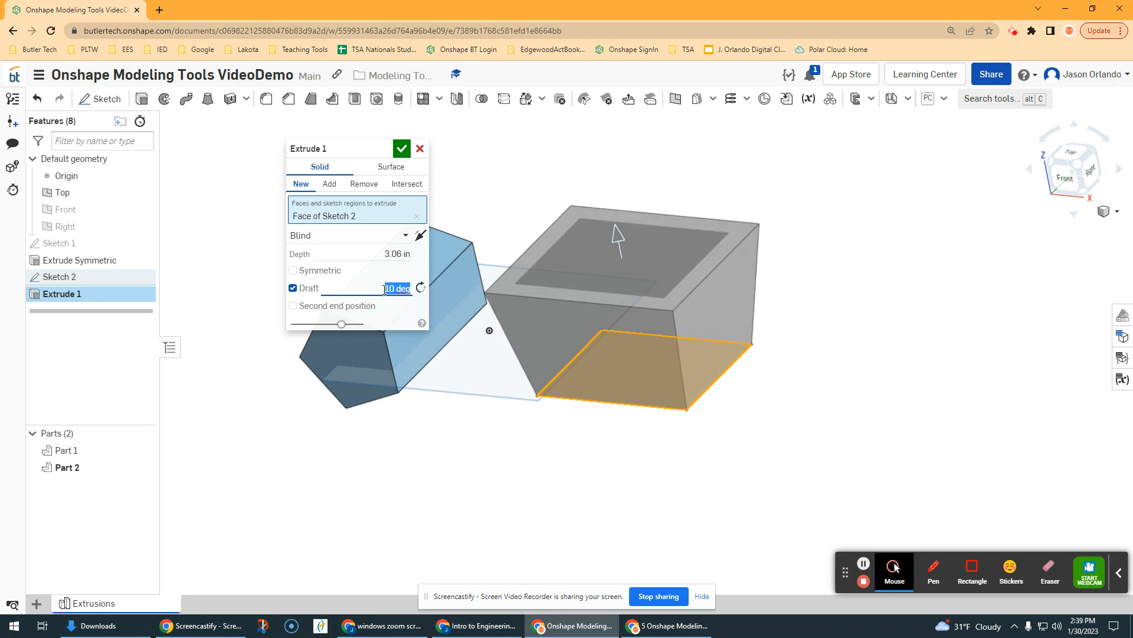
{"action": "key", "text": "BackSpace"}
{"action": "key", "text": "Return"}
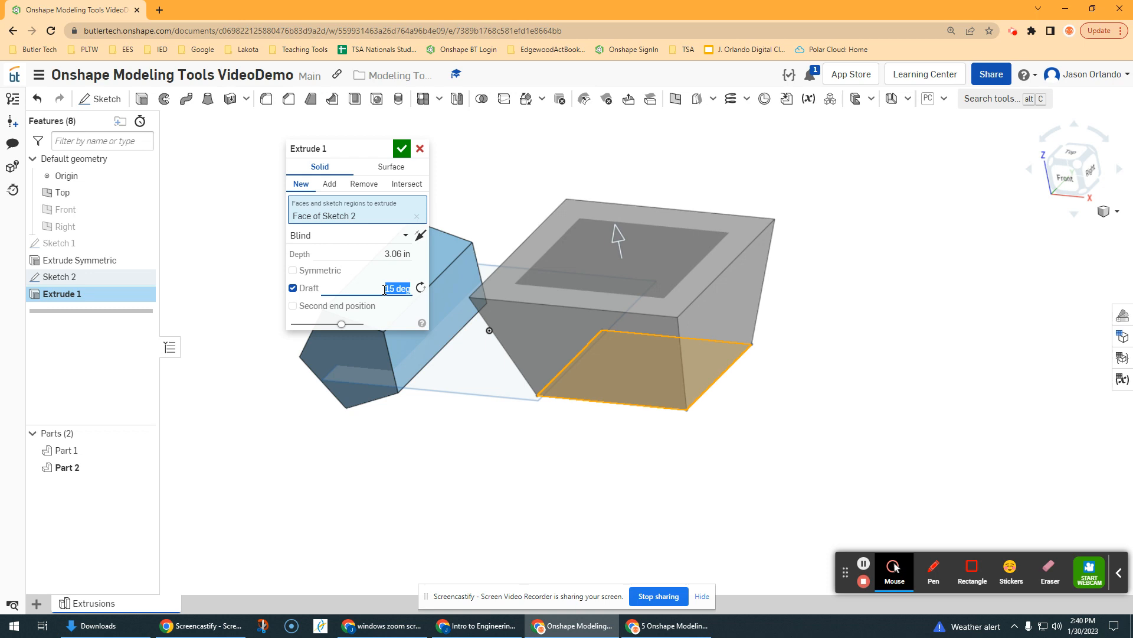
{"action": "key", "text": "BackSpace"}
{"action": "key", "text": "ctrl+z"}
{"action": "left_click", "coordinate": [421, 288]}
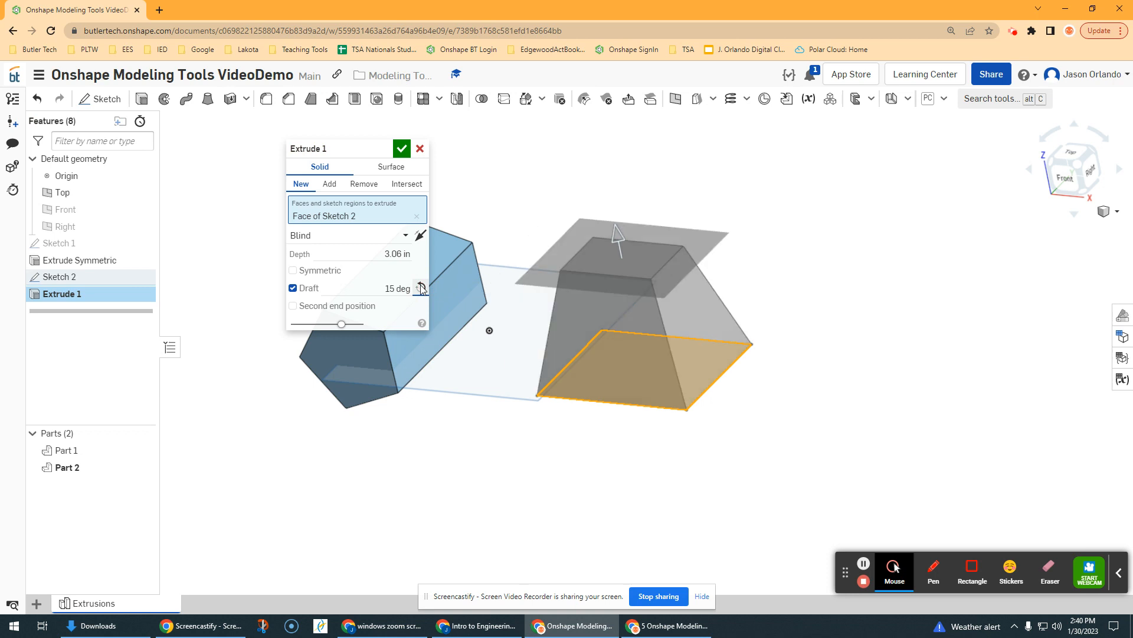
{"action": "left_click", "coordinate": [420, 288]}
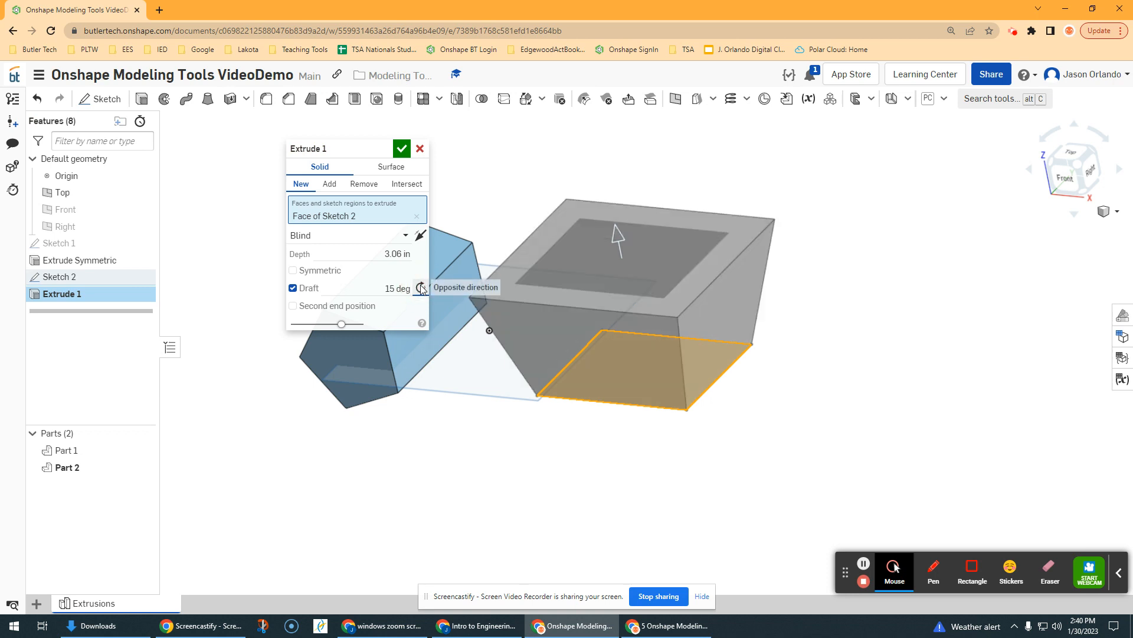
{"action": "left_click", "coordinate": [421, 288]}
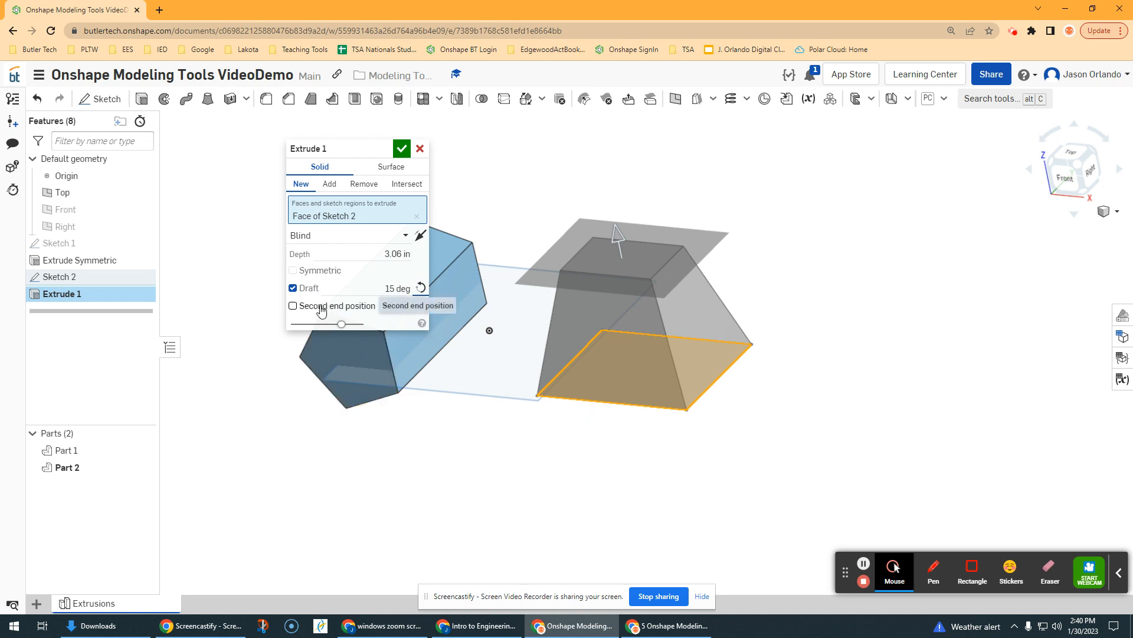
Enable Second end position and give the downward extension a 45 deg draft
{"action": "left_click", "coordinate": [321, 309]}
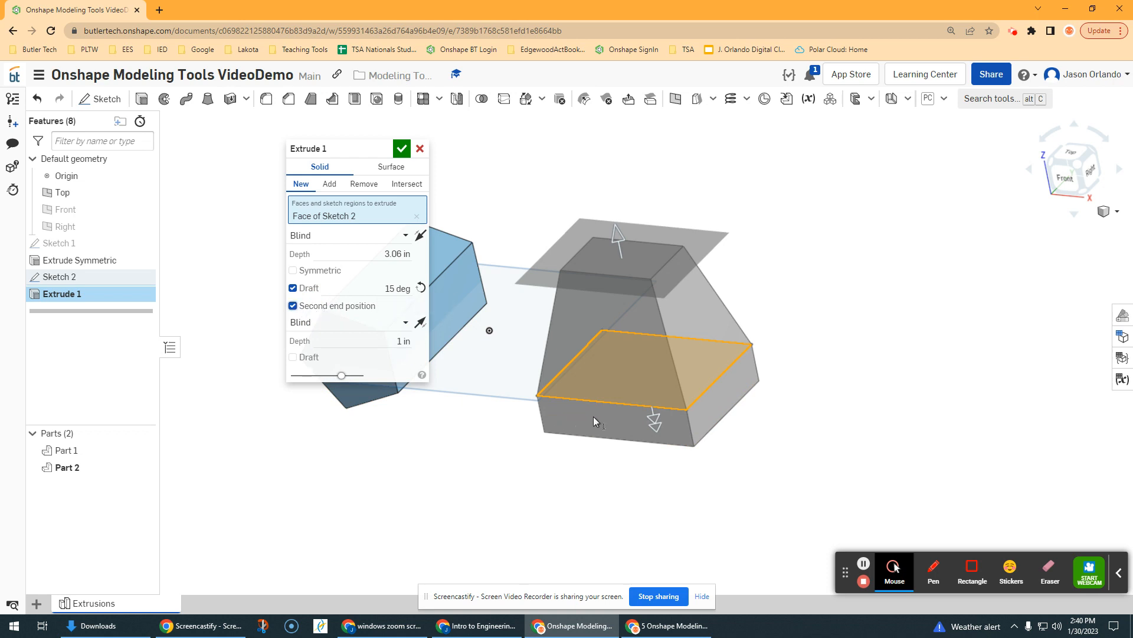
{"action": "scroll", "coordinate": [607, 403], "scroll_direction": "up", "scroll_amount": 2}
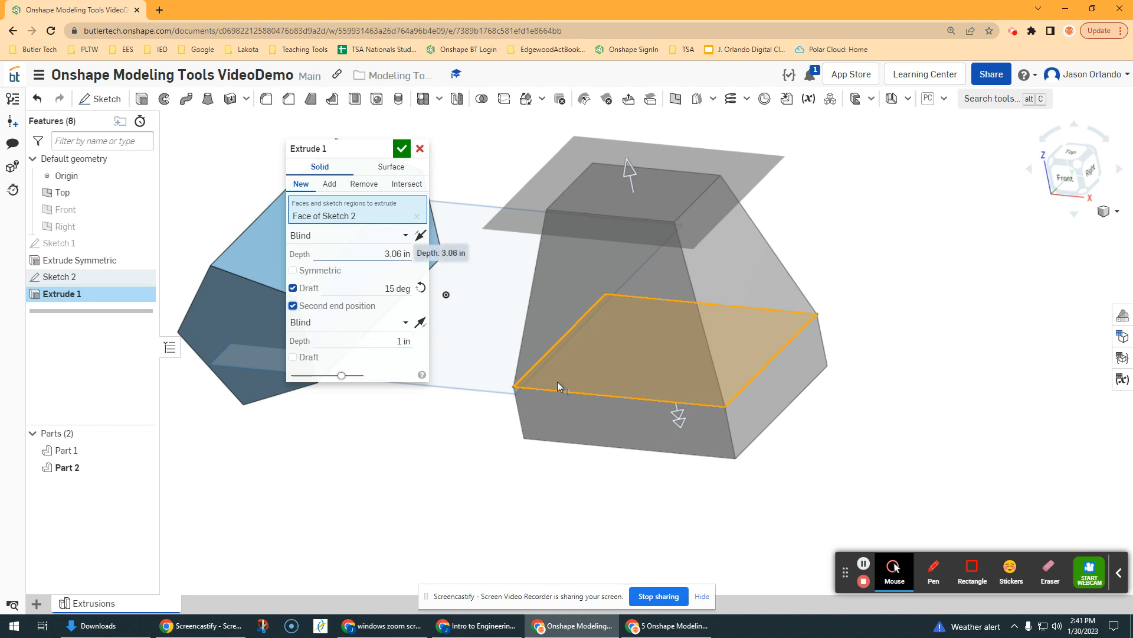
{"action": "mouse_move", "coordinate": [672, 420]}
{"action": "left_mouse_down"}
{"action": "mouse_move", "coordinate": [695, 502]}
{"action": "mouse_move", "coordinate": [674, 420]}
{"action": "left_mouse_up"}
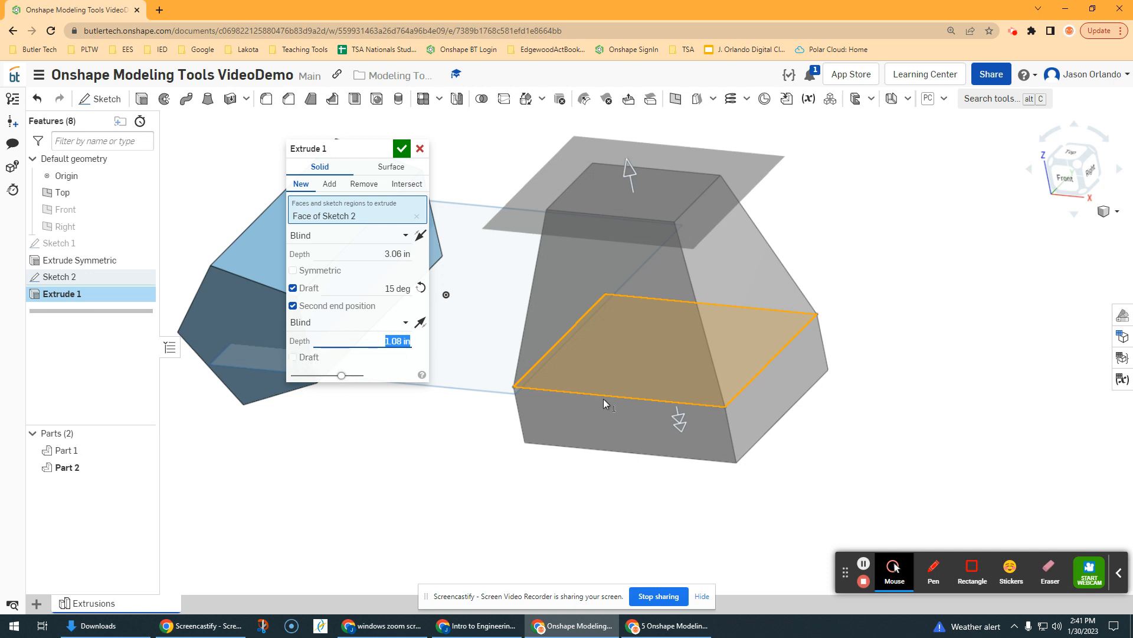
{"action": "left_click", "coordinate": [292, 357]}
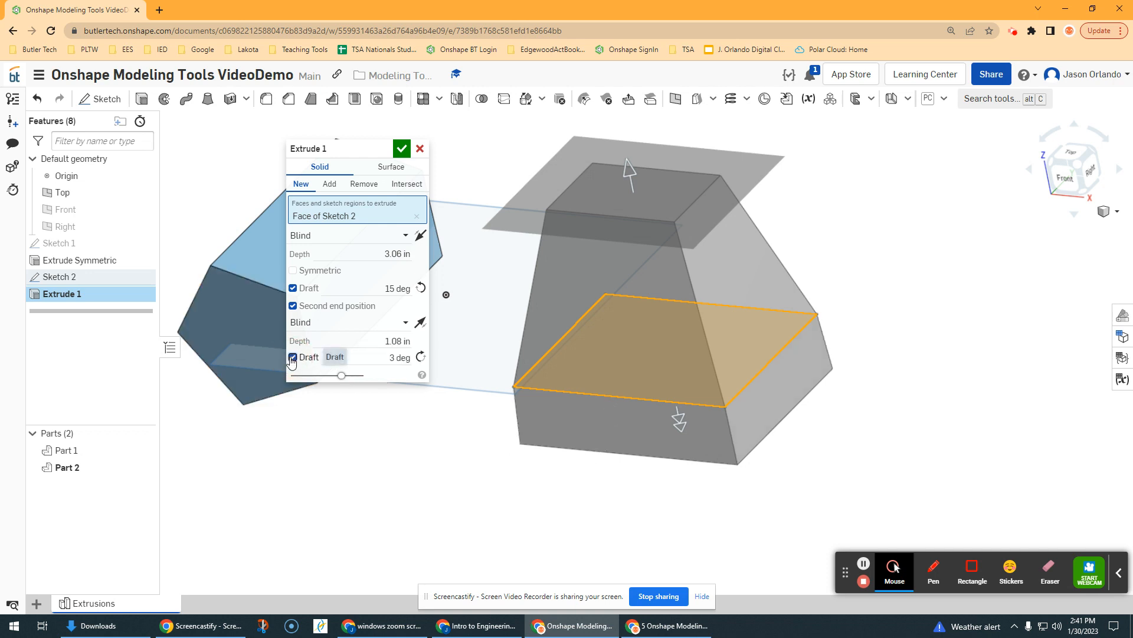
{"action": "left_click", "coordinate": [392, 358]}
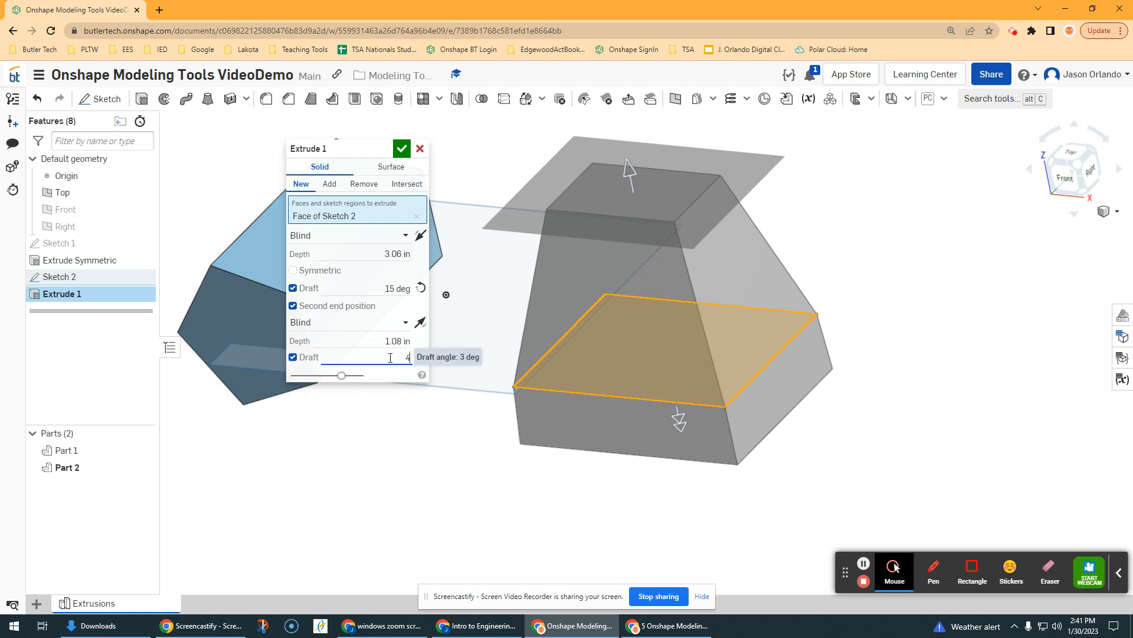
{"action": "type", "text": "45"}
{"action": "key", "text": "Return"}
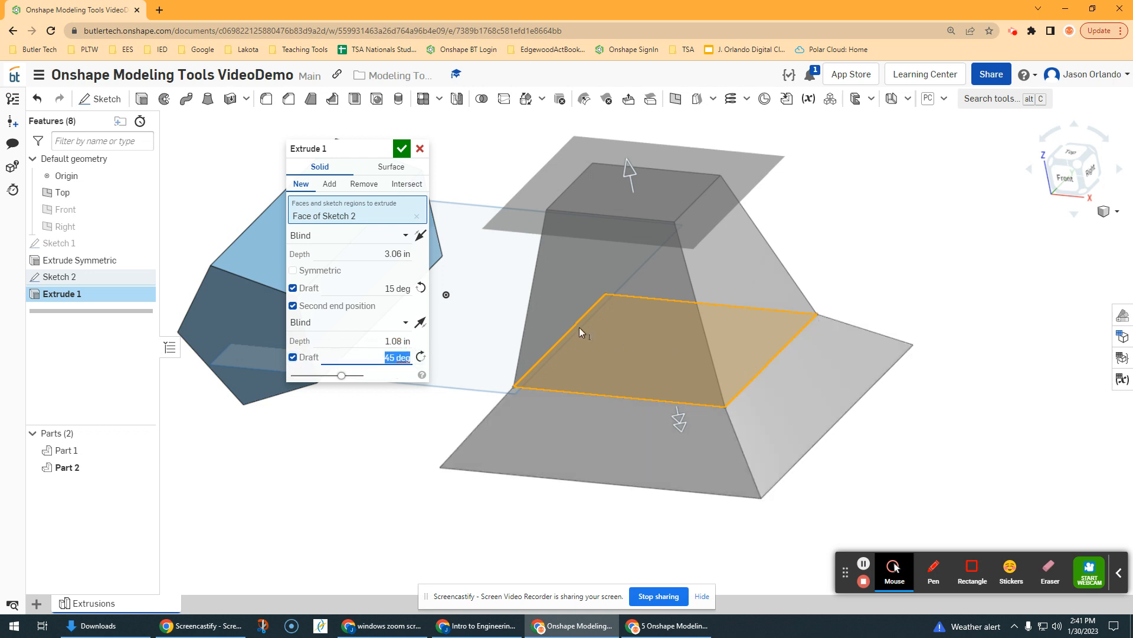
Set the second end depth to 0.83 in and orbit to view the flared base
{"action": "scroll", "coordinate": [518, 338], "scroll_direction": "up", "scroll_amount": 2}
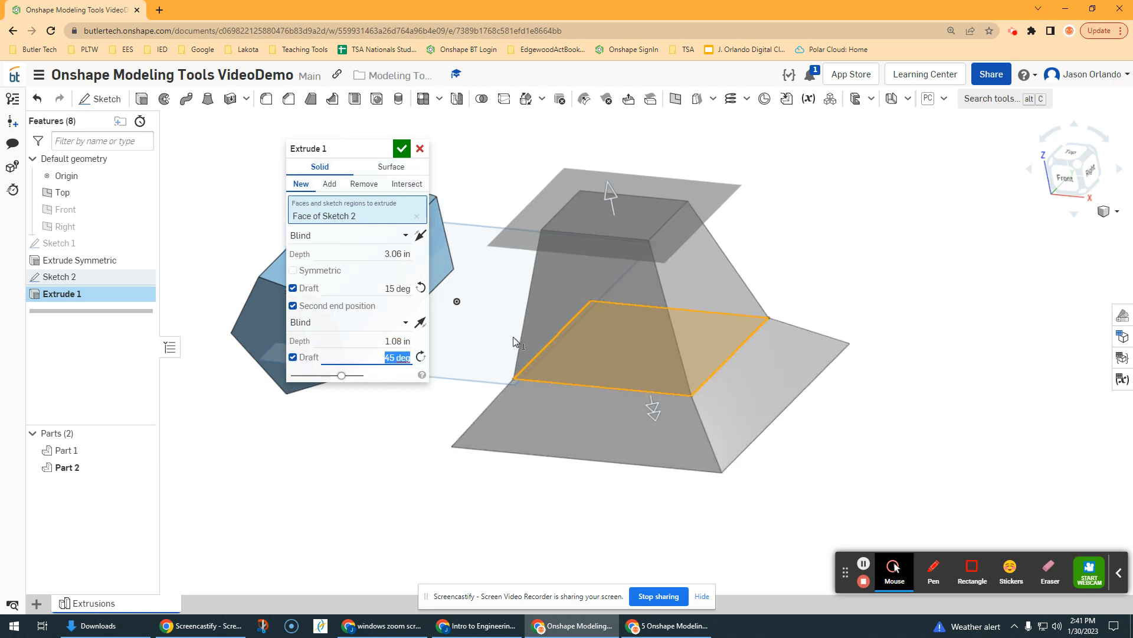
{"action": "left_click", "coordinate": [654, 409]}
{"action": "left_click_drag", "start_coordinate": [654, 408], "coordinate": [654, 406]}
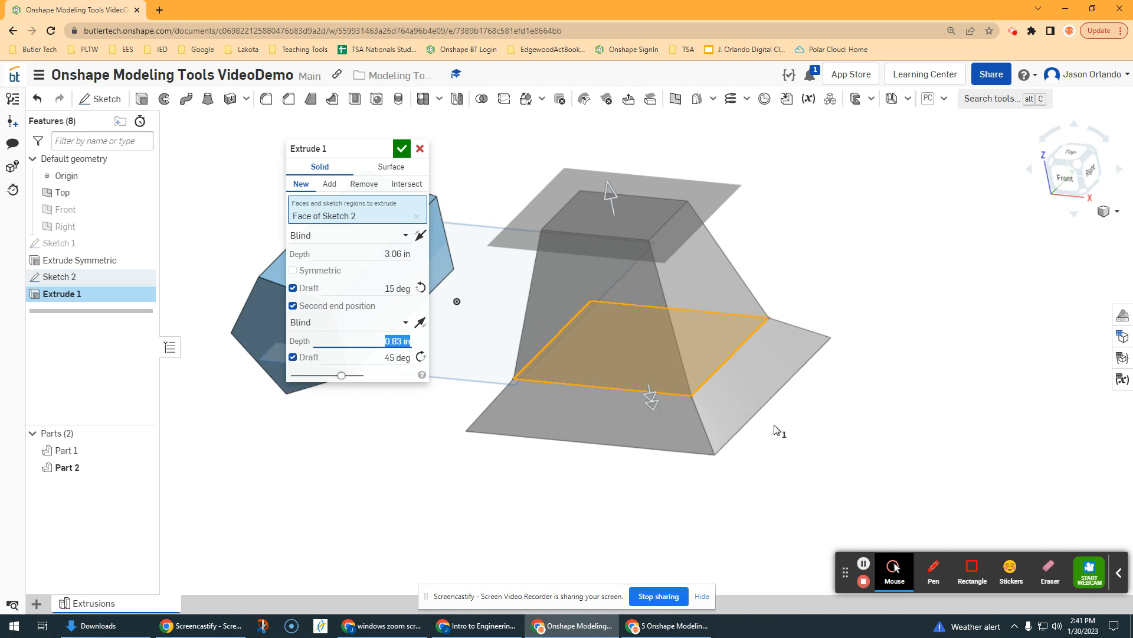
{"action": "right_click_drag", "start_coordinate": [775, 426], "coordinate": [713, 302]}
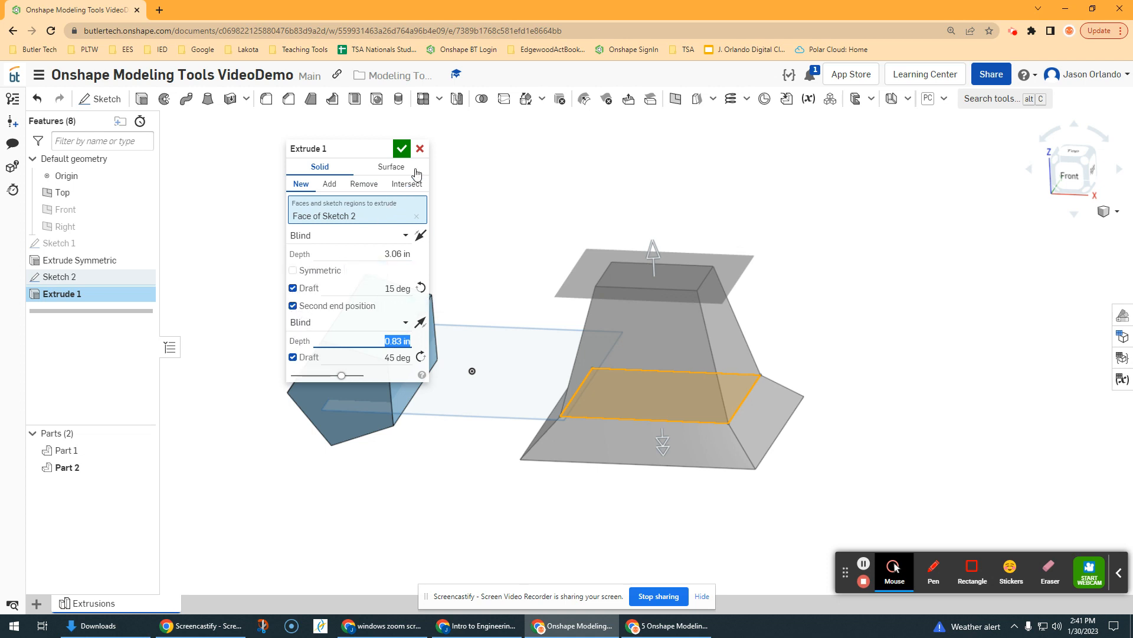
Accept the drafted block extrusion and rename Extrude 1 to 'Extrude Draft and 2nd End Position'
{"action": "left_click", "coordinate": [402, 148]}
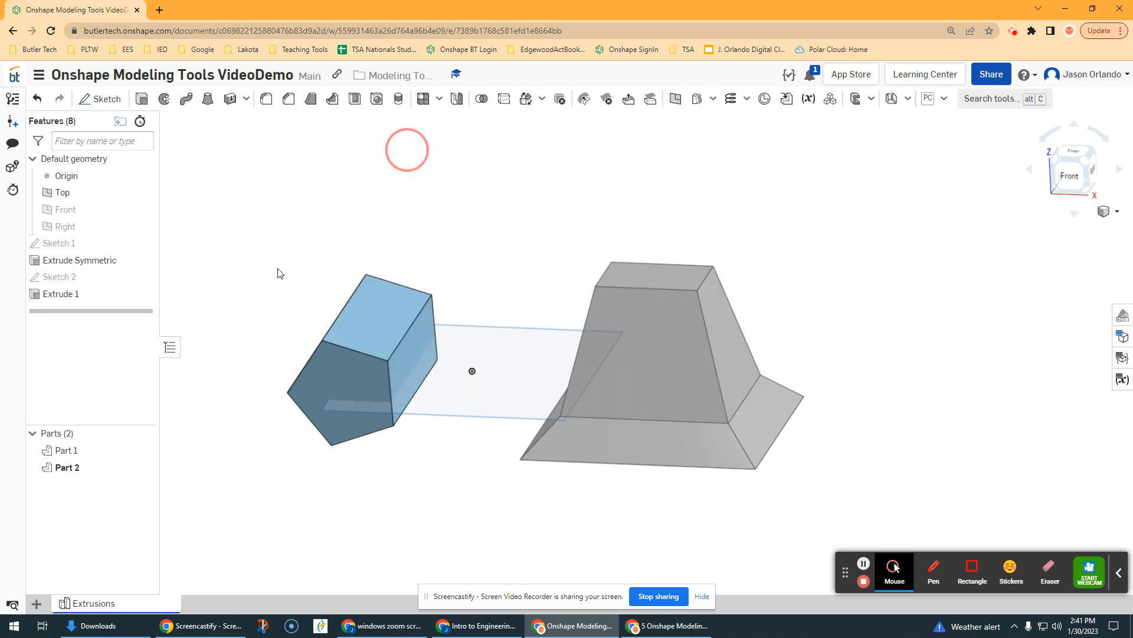
{"action": "right_click", "coordinate": [82, 297]}
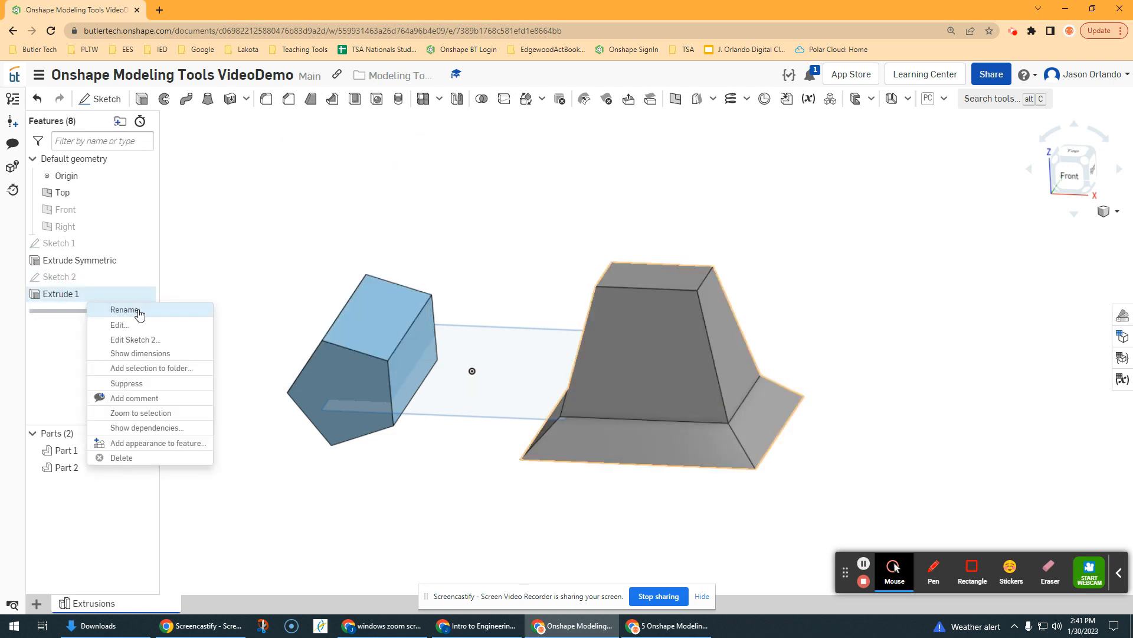
{"action": "left_click", "coordinate": [130, 314]}
{"action": "left_click", "coordinate": [110, 293]}
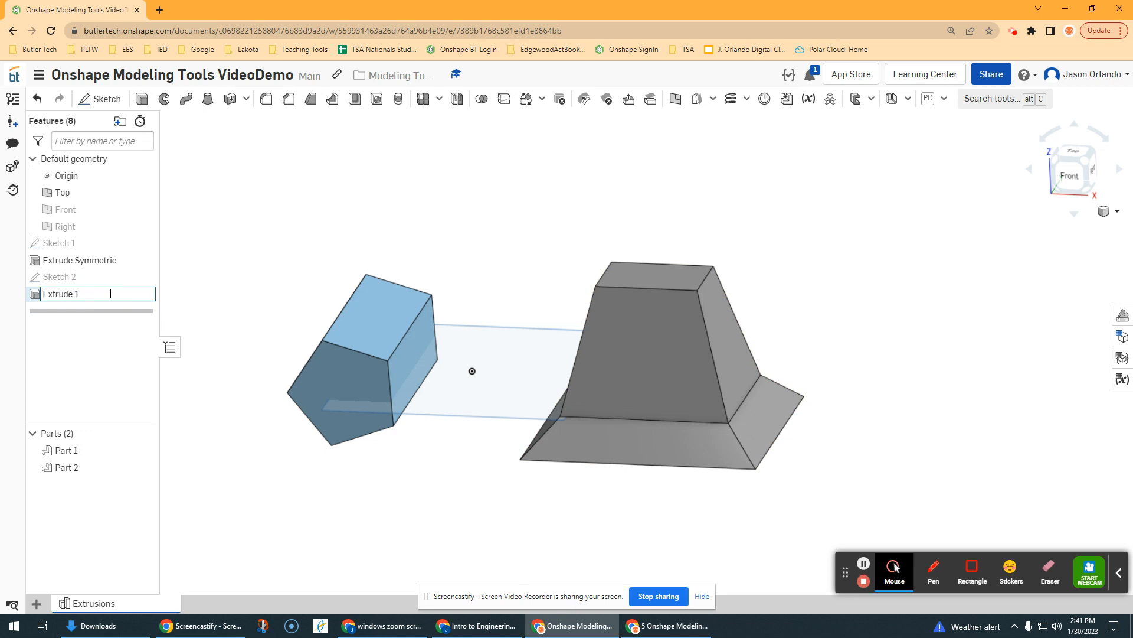
{"action": "type", "text": "Draft and 2nd End Position"}
{"action": "key", "text": "Return"}
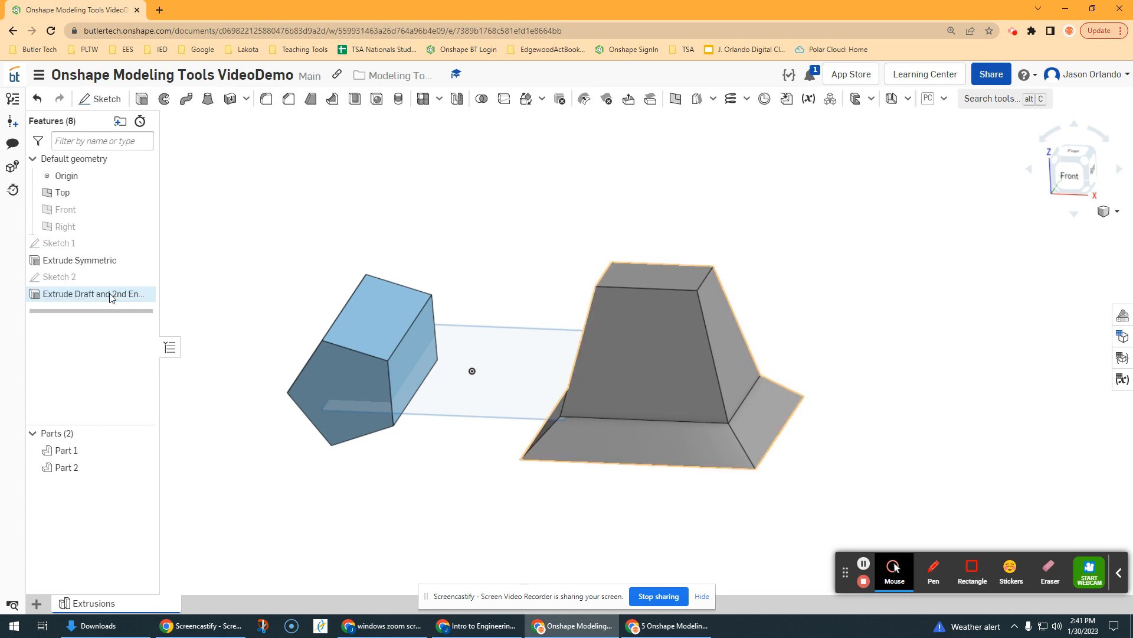